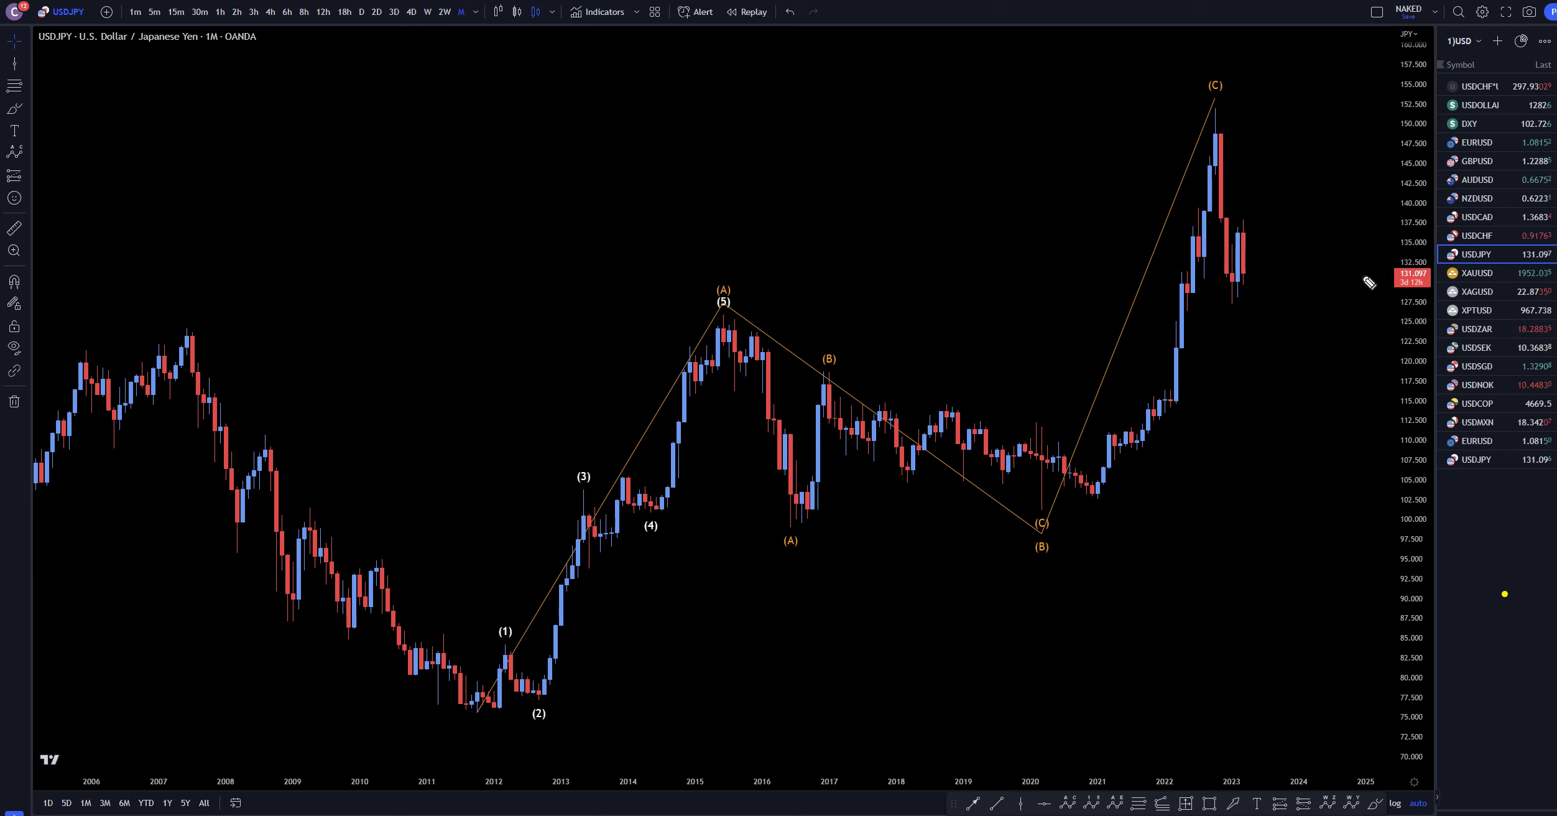
Mark the USDJPY watchlist entry, the timeframe range and a bearish path from (C), then clear them
drag(1442, 255, 1389, 235)
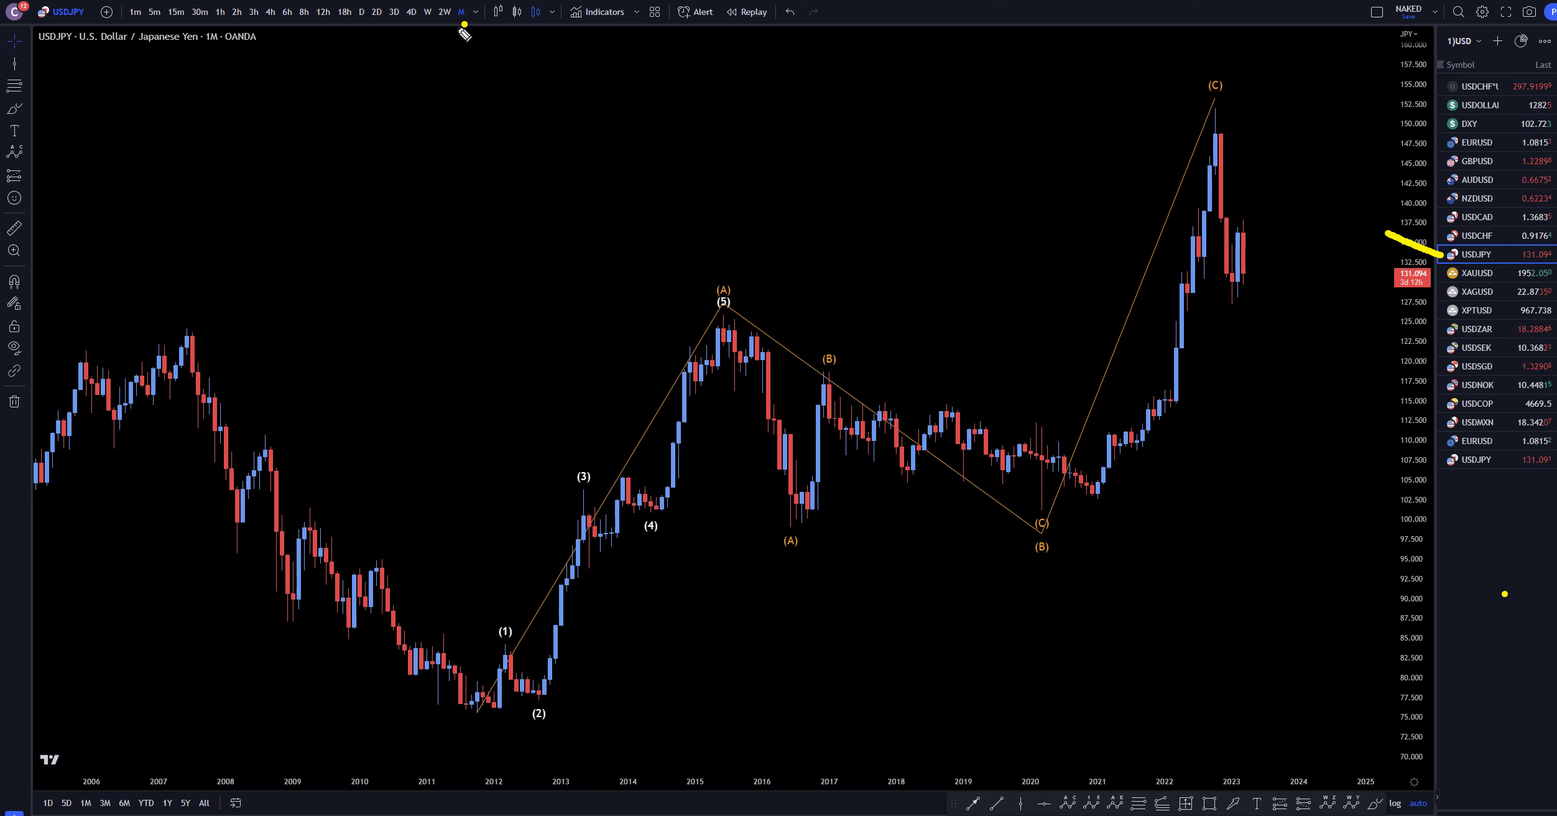
drag(466, 25, 312, 43)
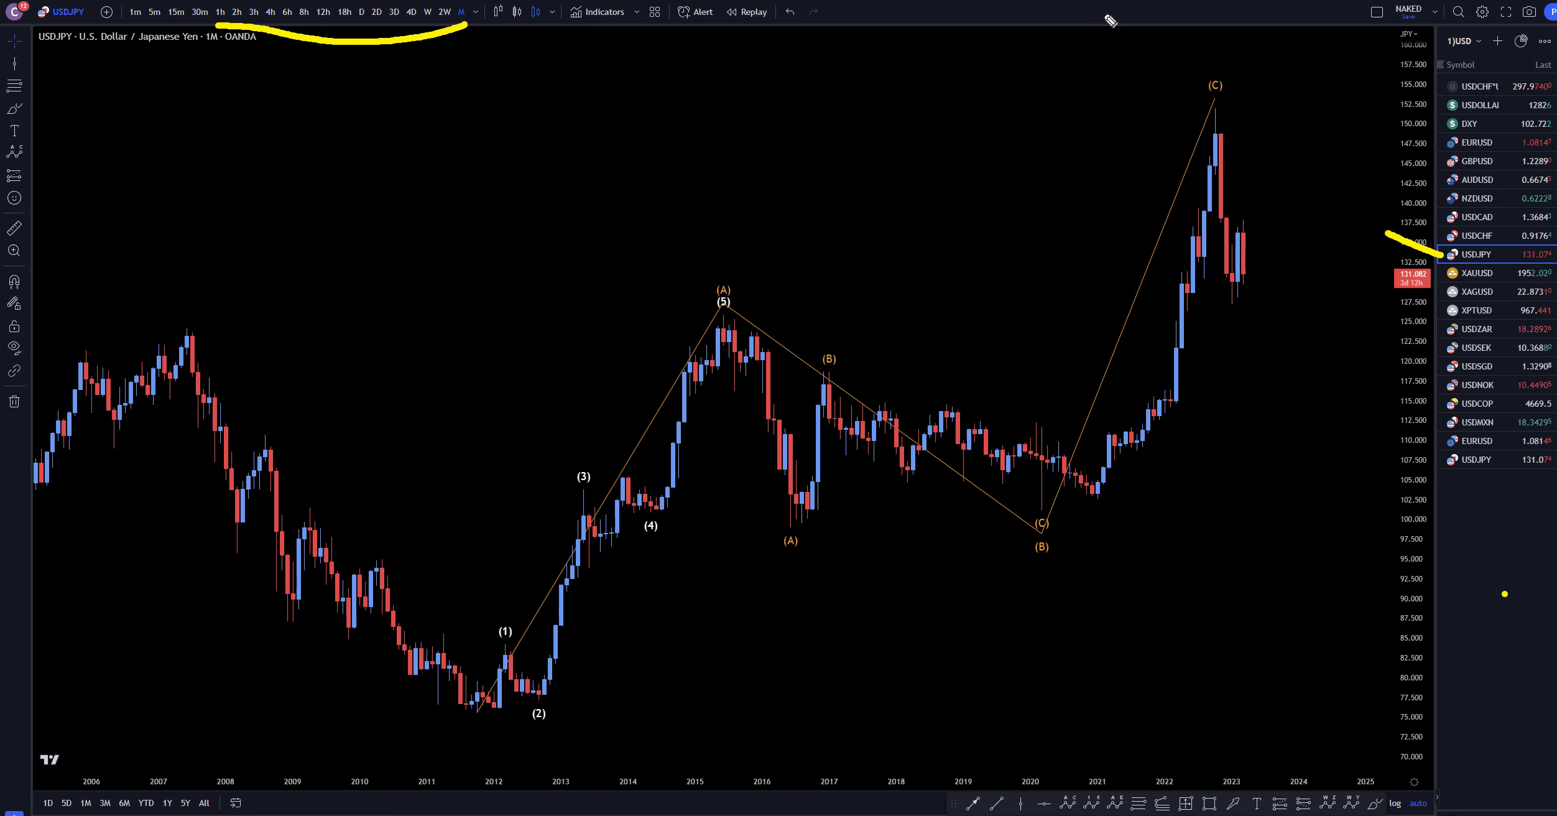
mouse_move(1088, 50)
mouse_down()
mouse_move(1190, 109)
mouse_move(1104, 114)
mouse_up()
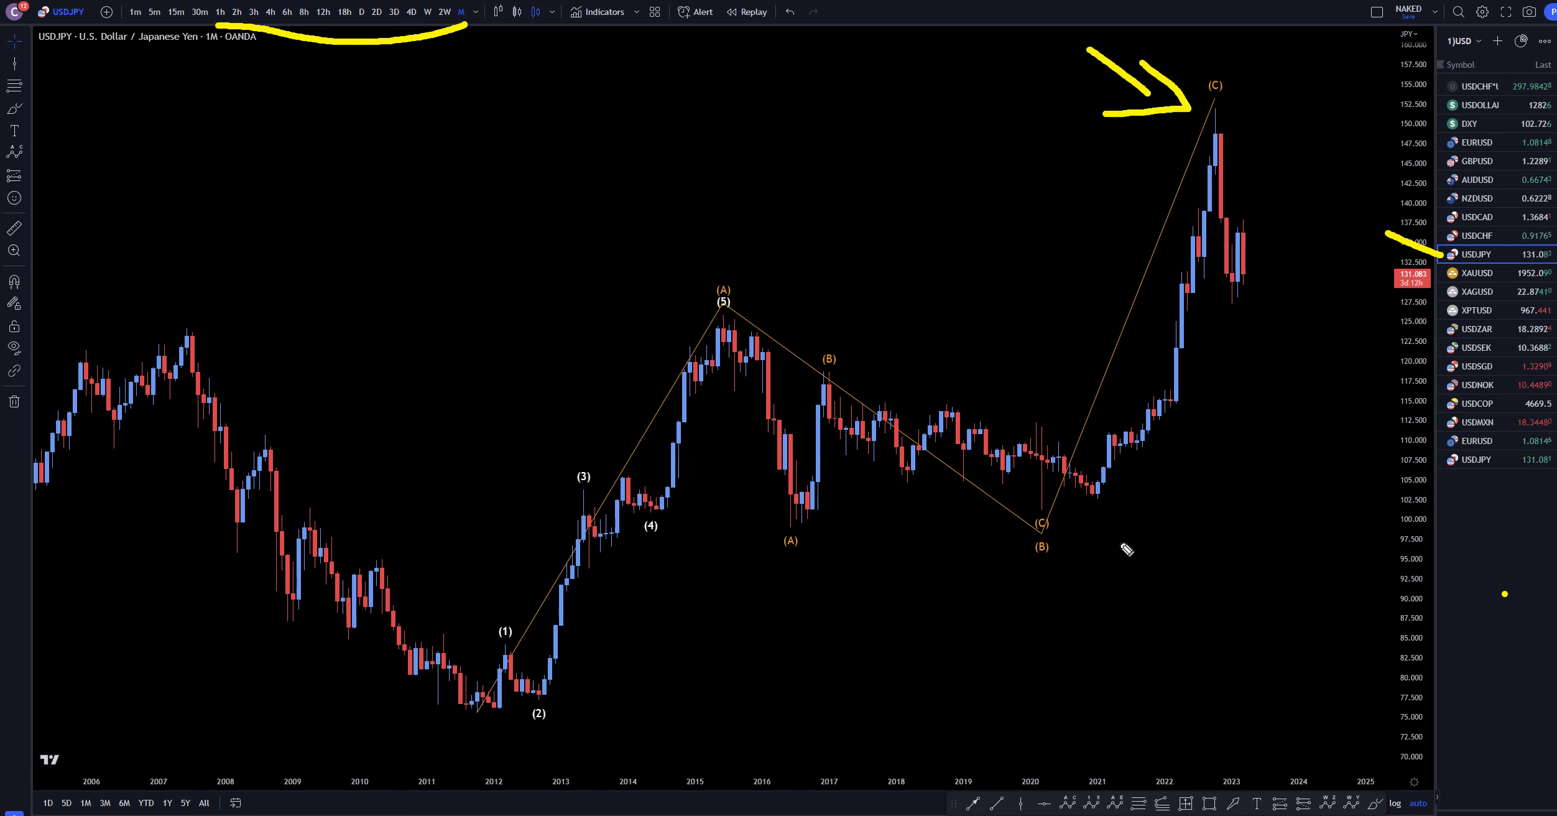
mouse_move(1214, 124)
mouse_down()
mouse_move(1232, 290)
mouse_move(1277, 262)
mouse_move(1315, 398)
mouse_move(1358, 342)
mouse_move(1424, 625)
mouse_move(1519, 773)
mouse_up()
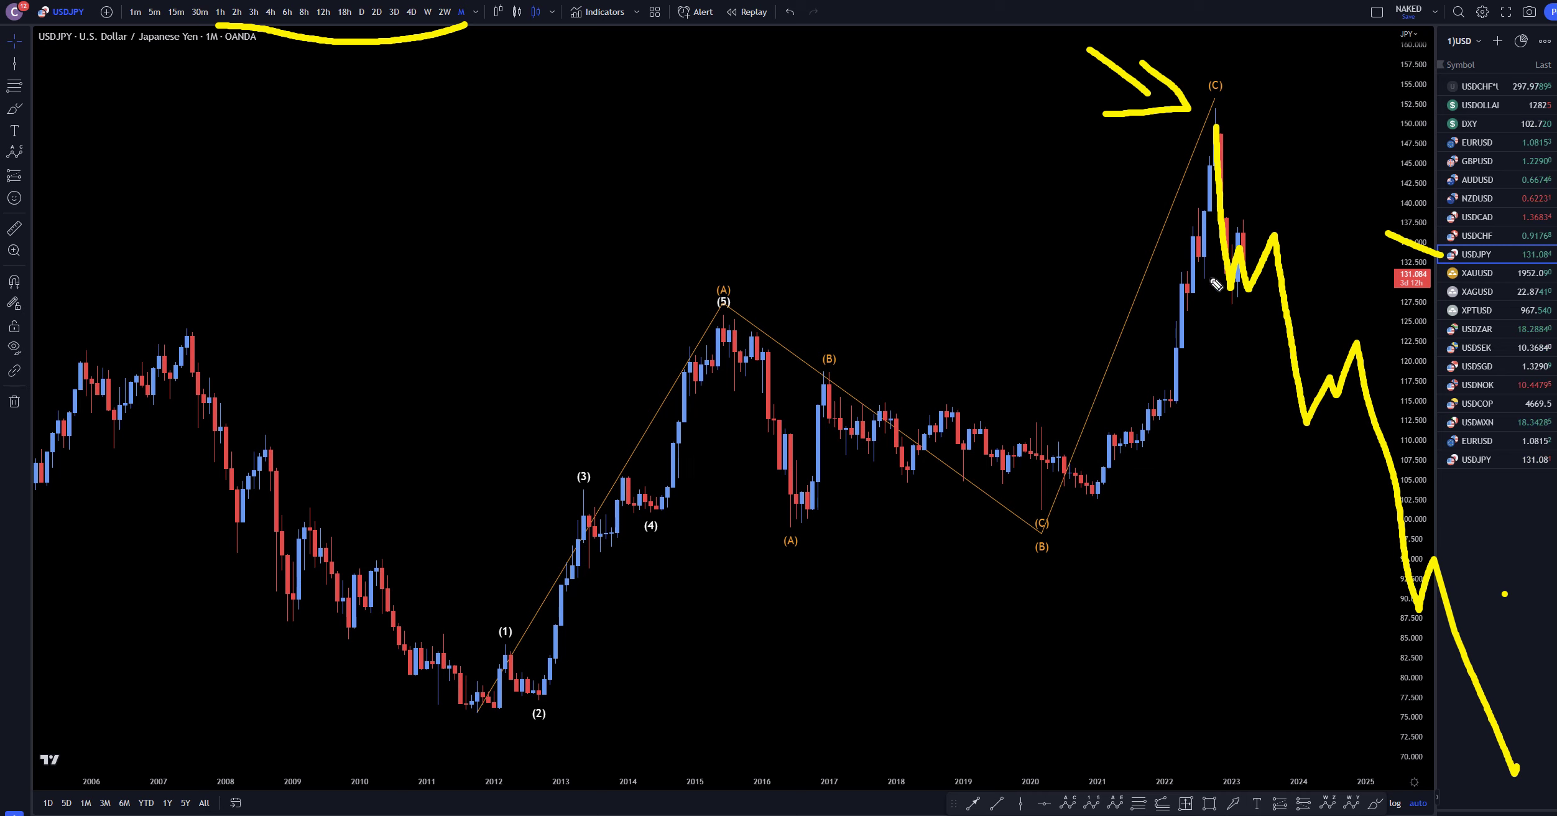
mouse_move(1203, 54)
mouse_down()
mouse_move(1238, 99)
mouse_move(1199, 50)
mouse_up()
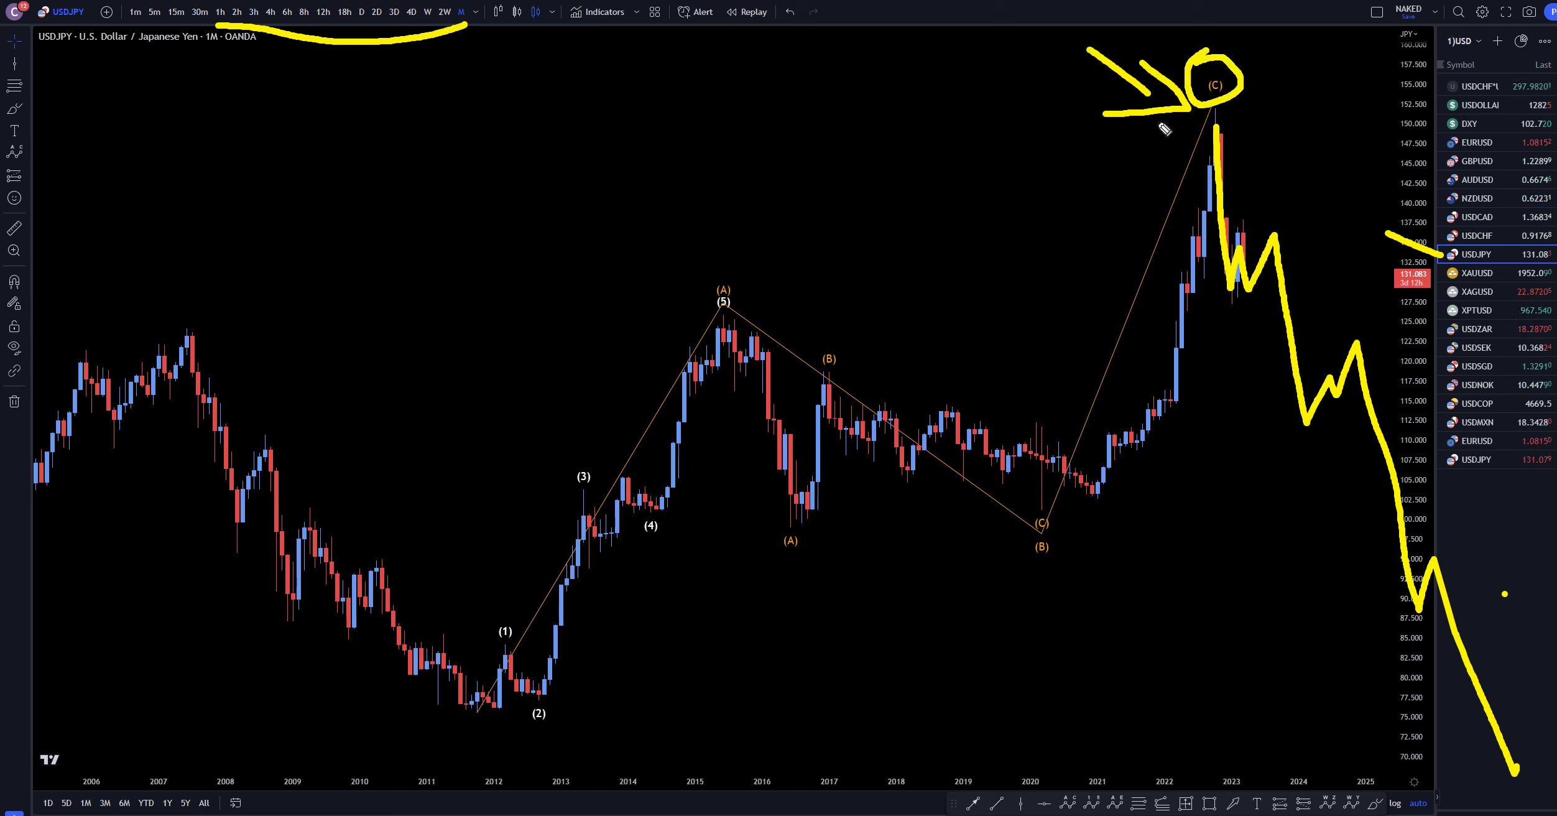
drag(465, 24, 464, 82)
drag(141, 19, 136, 93)
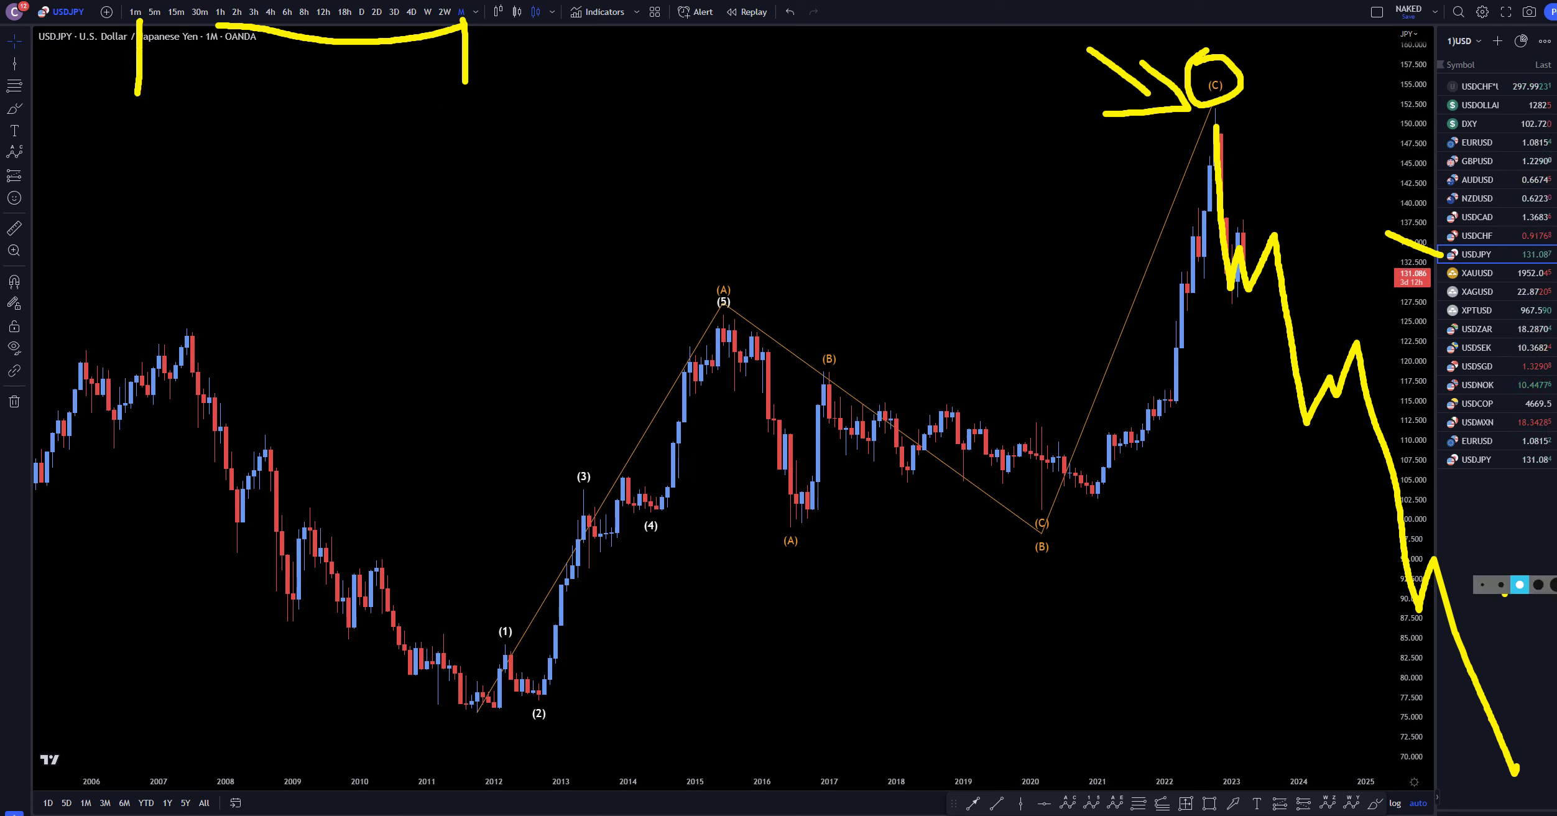
key(Escape)
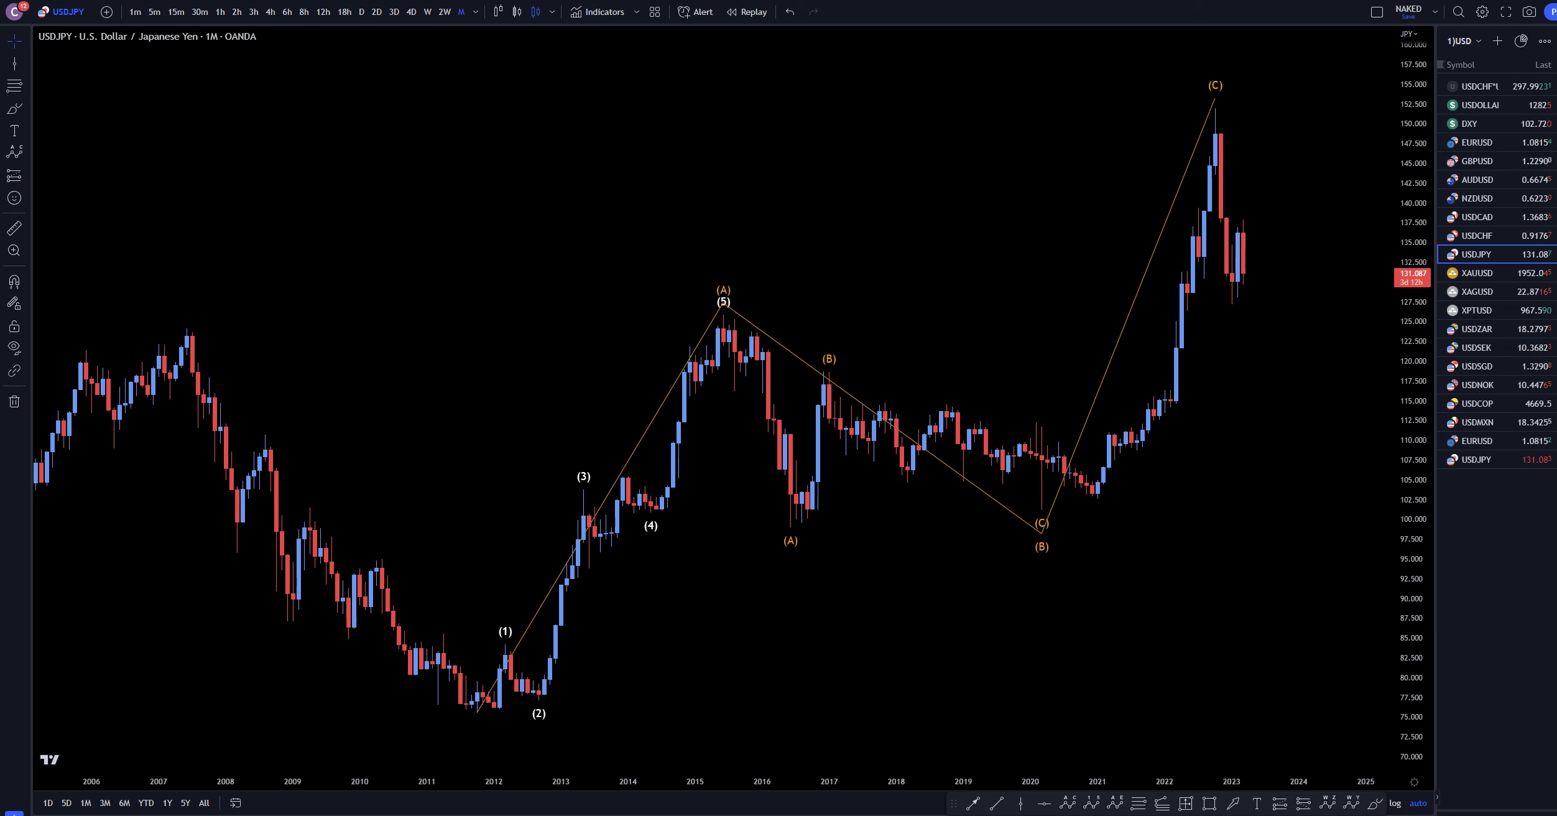
On the 1W chart, freehand the wave down from the (C)/(5) peak, an A label, rebound and C
click(427, 12)
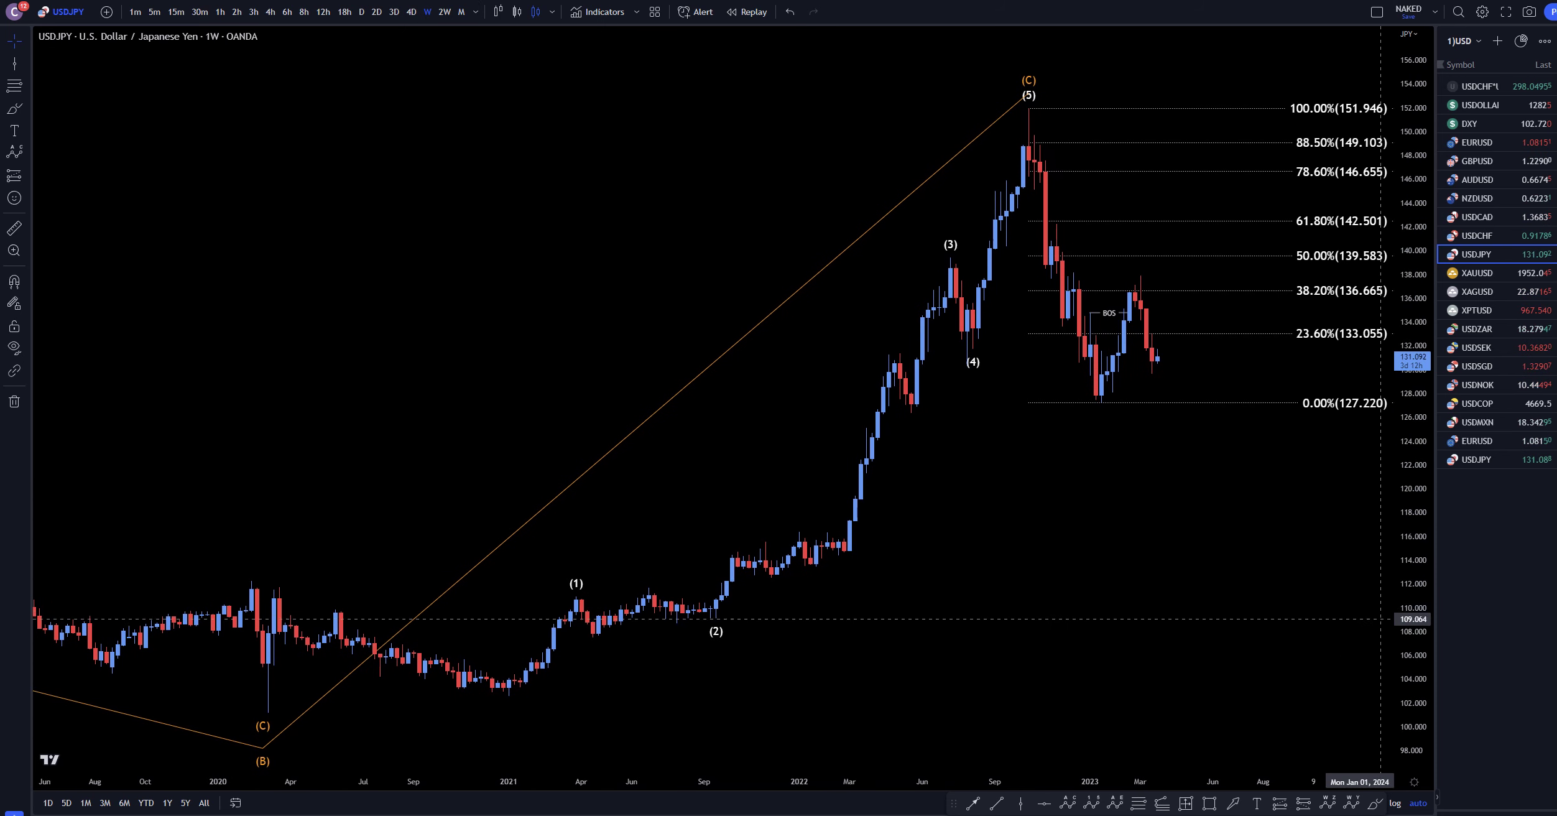
key(ctrl+alt+g)
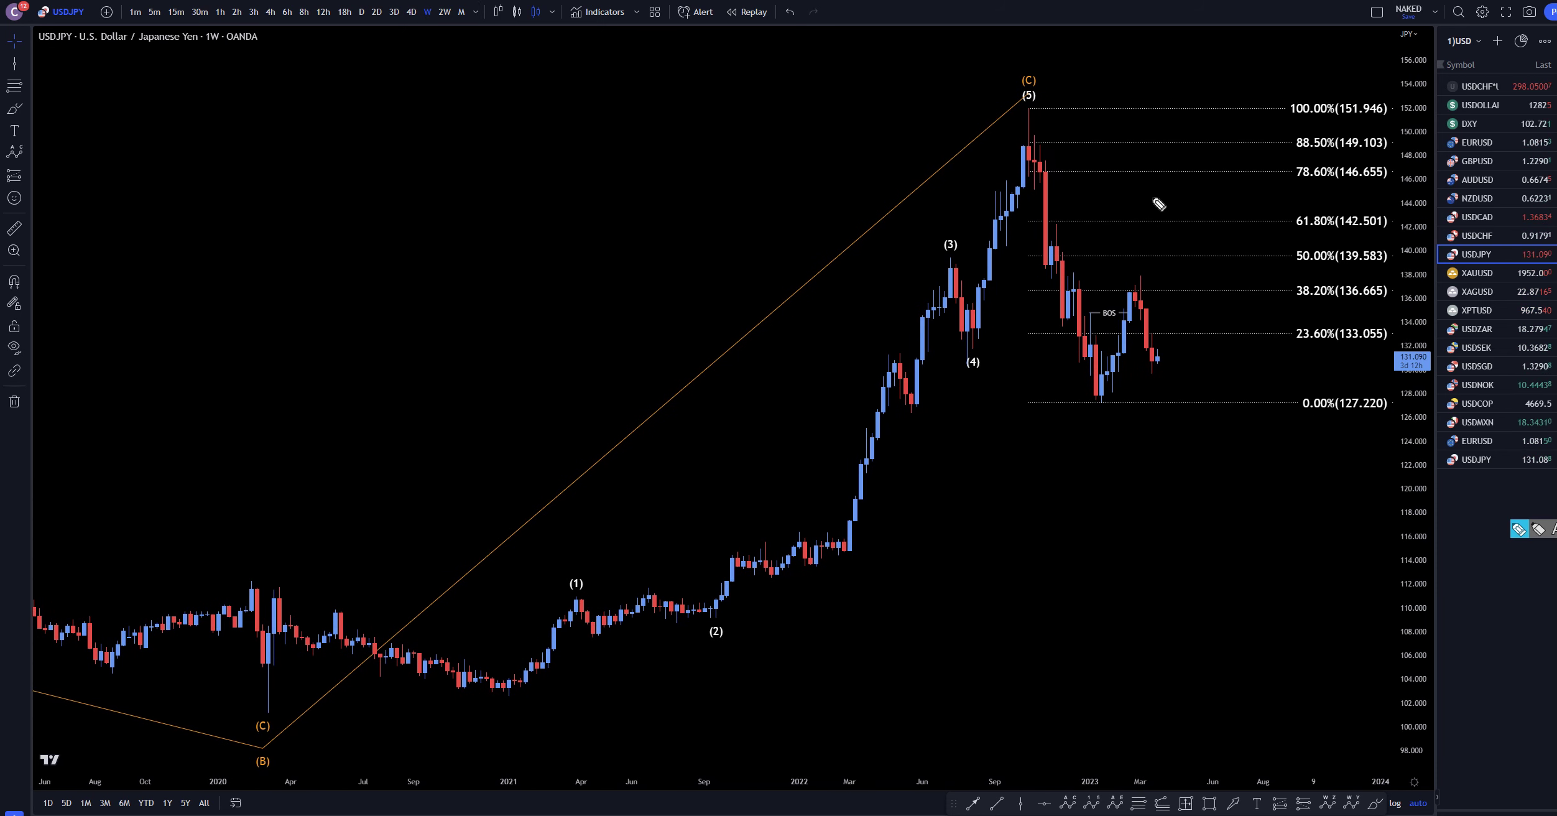
mouse_move(1016, 134)
mouse_down()
mouse_move(1049, 269)
mouse_move(1088, 330)
mouse_move(1096, 413)
mouse_up()
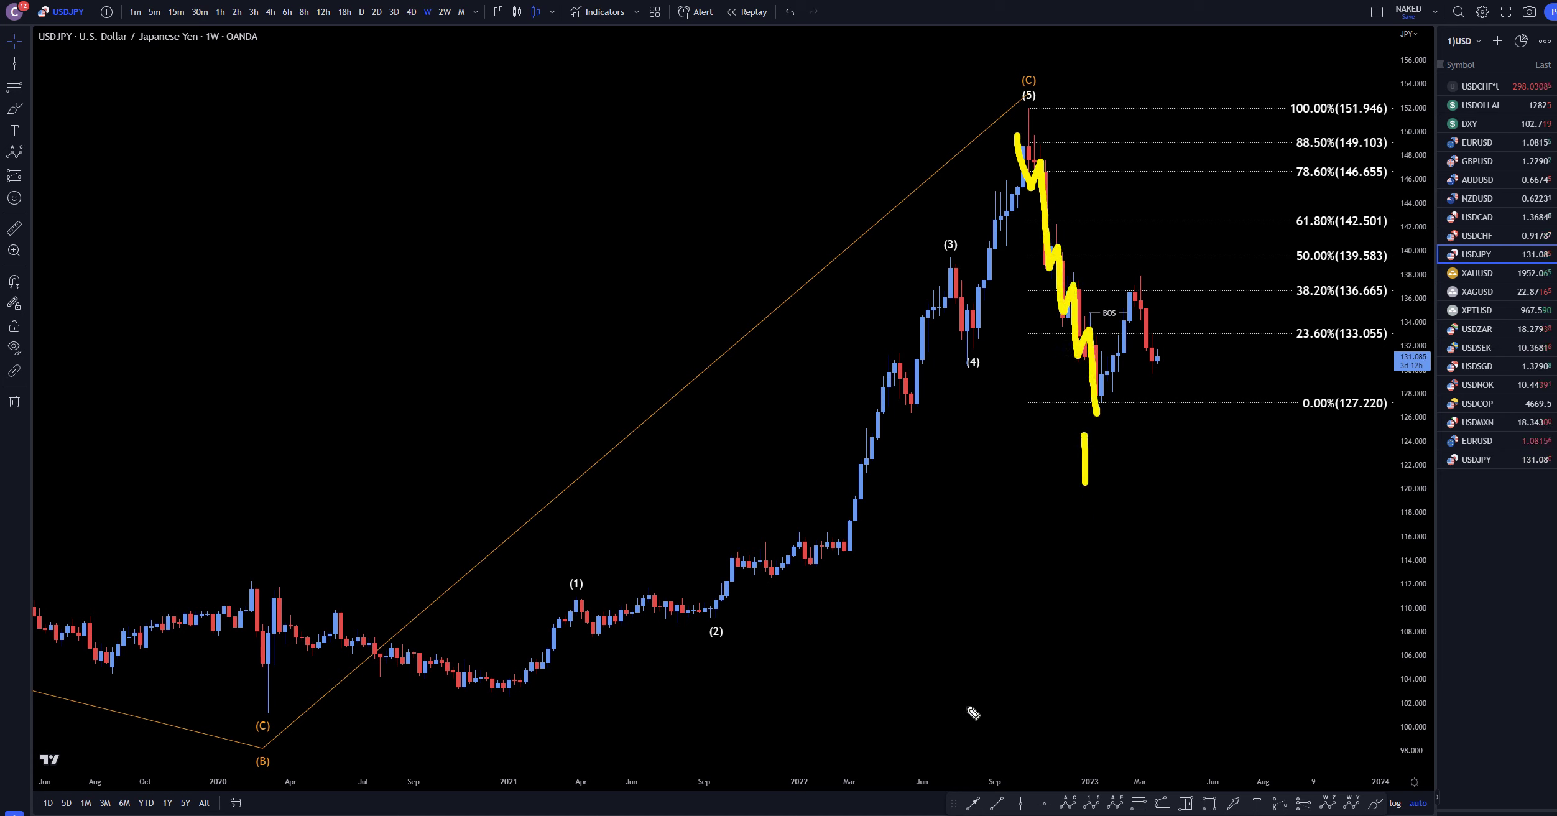
mouse_move(1057, 556)
mouse_down()
mouse_move(1093, 563)
mouse_move(1085, 533)
mouse_up()
drag(1101, 393, 1136, 294)
drag(1304, 268, 1296, 313)
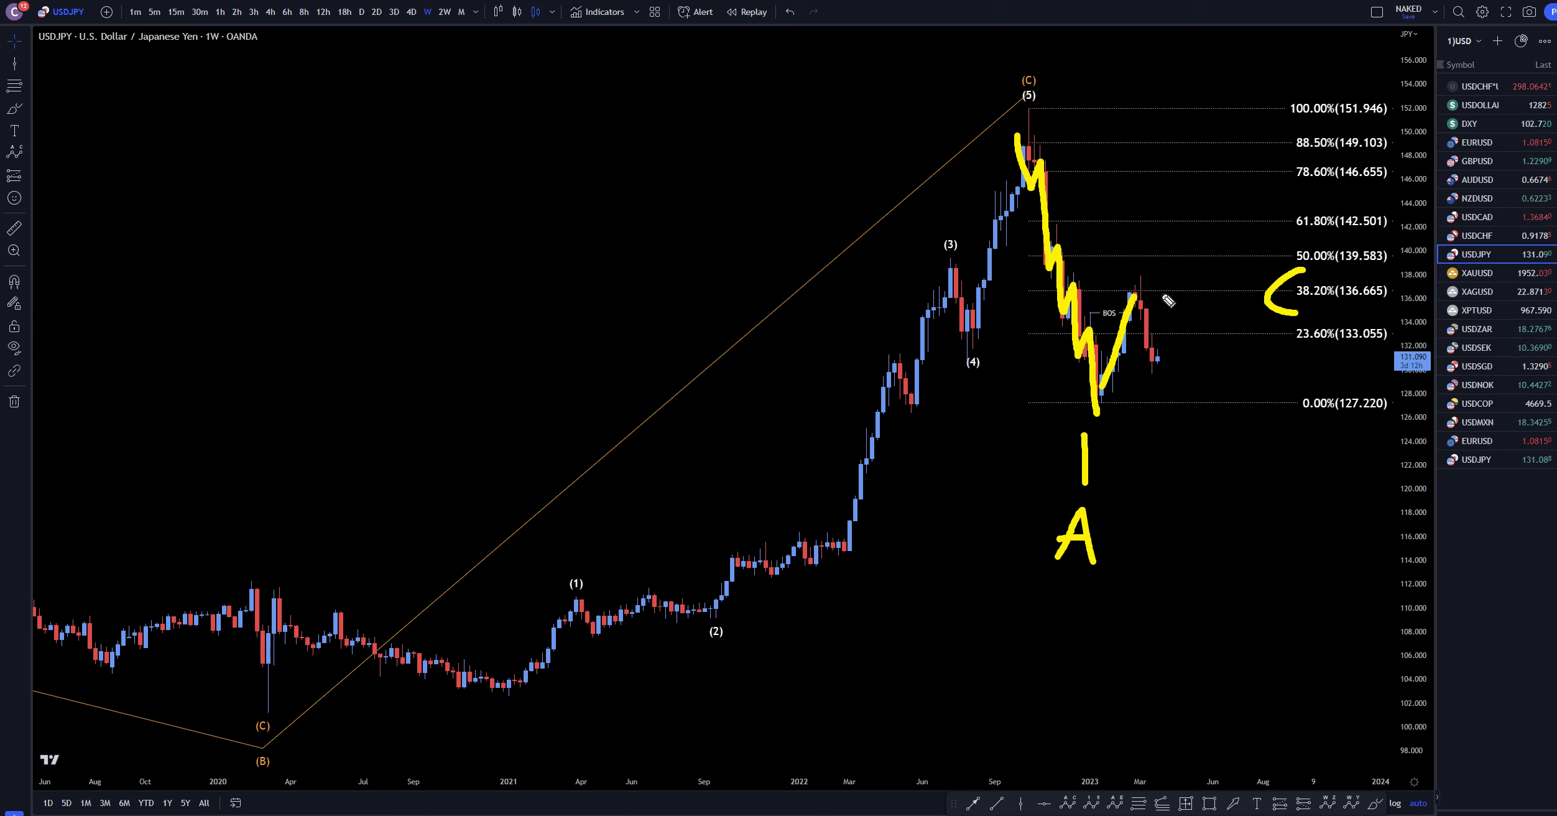
drag(1136, 291, 1158, 359)
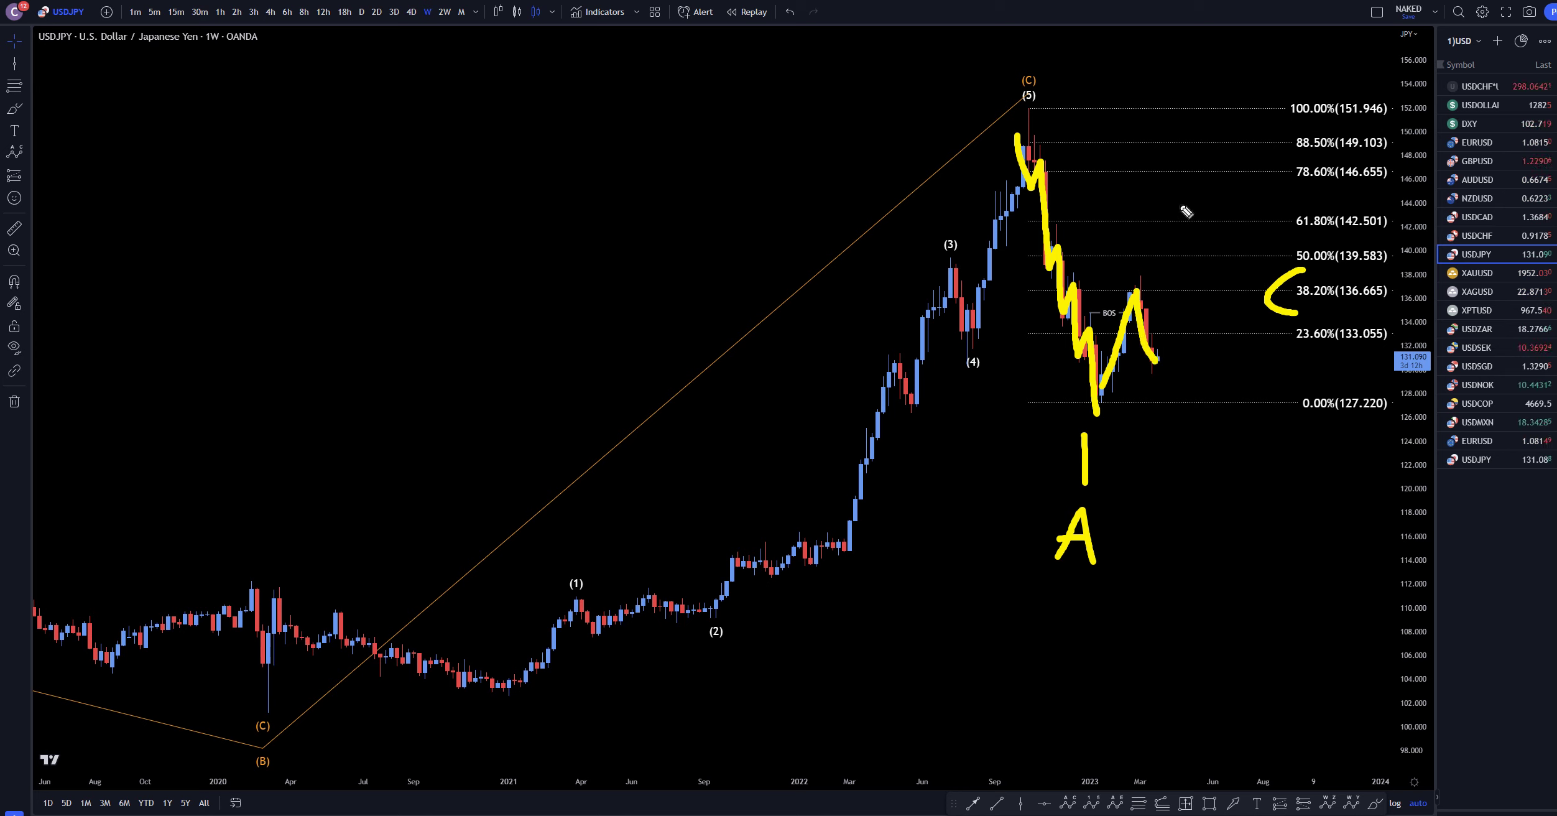
Label the rebound 2 and B, zig-zag down to a C below 0.00%, undoing the last stroke
mouse_move(1121, 205)
mouse_down()
mouse_move(1118, 227)
mouse_move(1144, 227)
mouse_up()
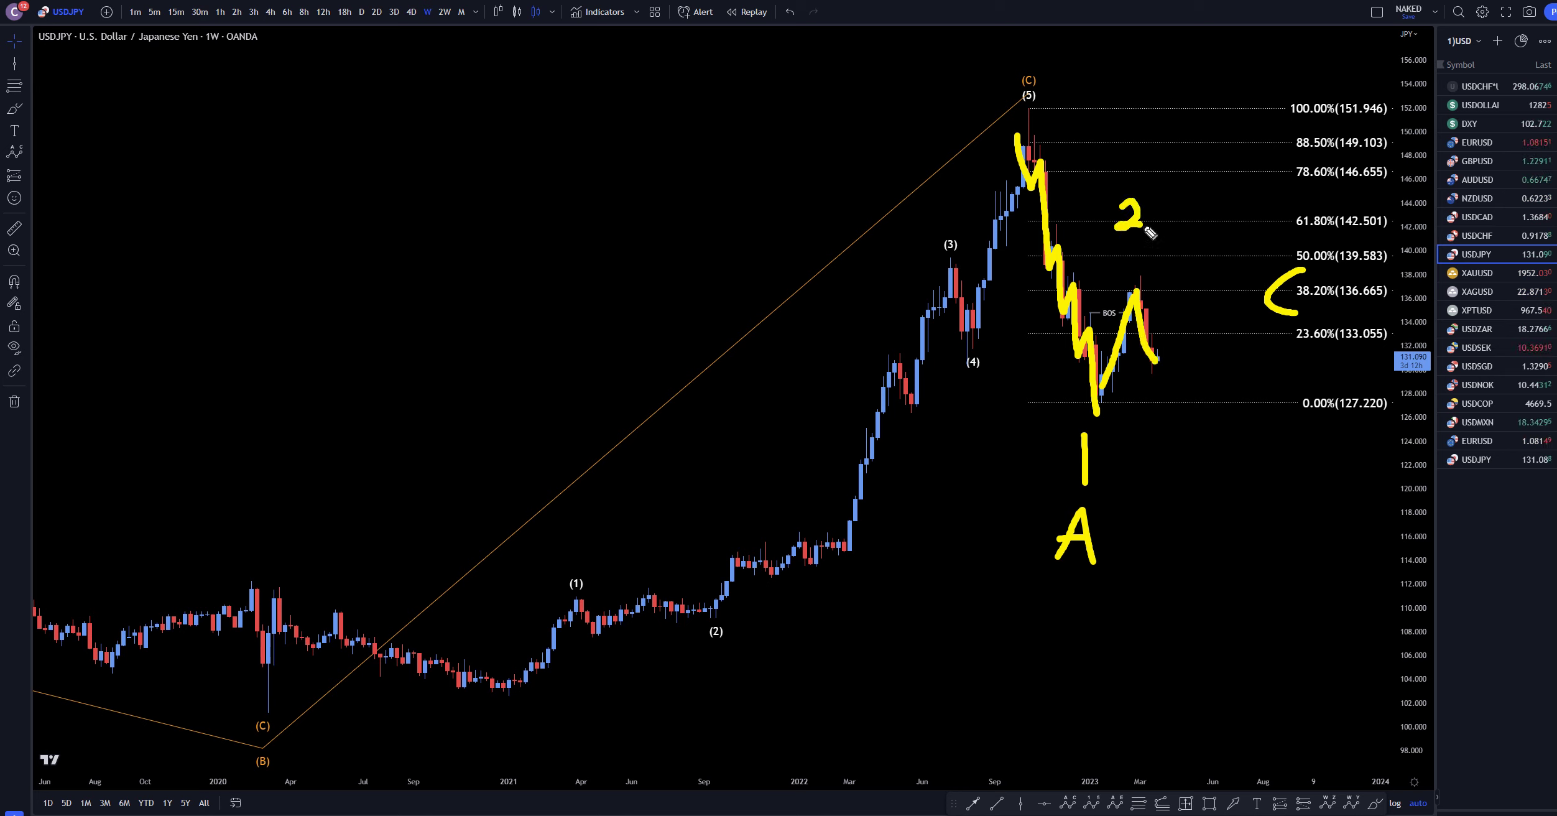
mouse_move(1190, 180)
mouse_down()
mouse_move(1192, 229)
mouse_move(1206, 180)
mouse_up()
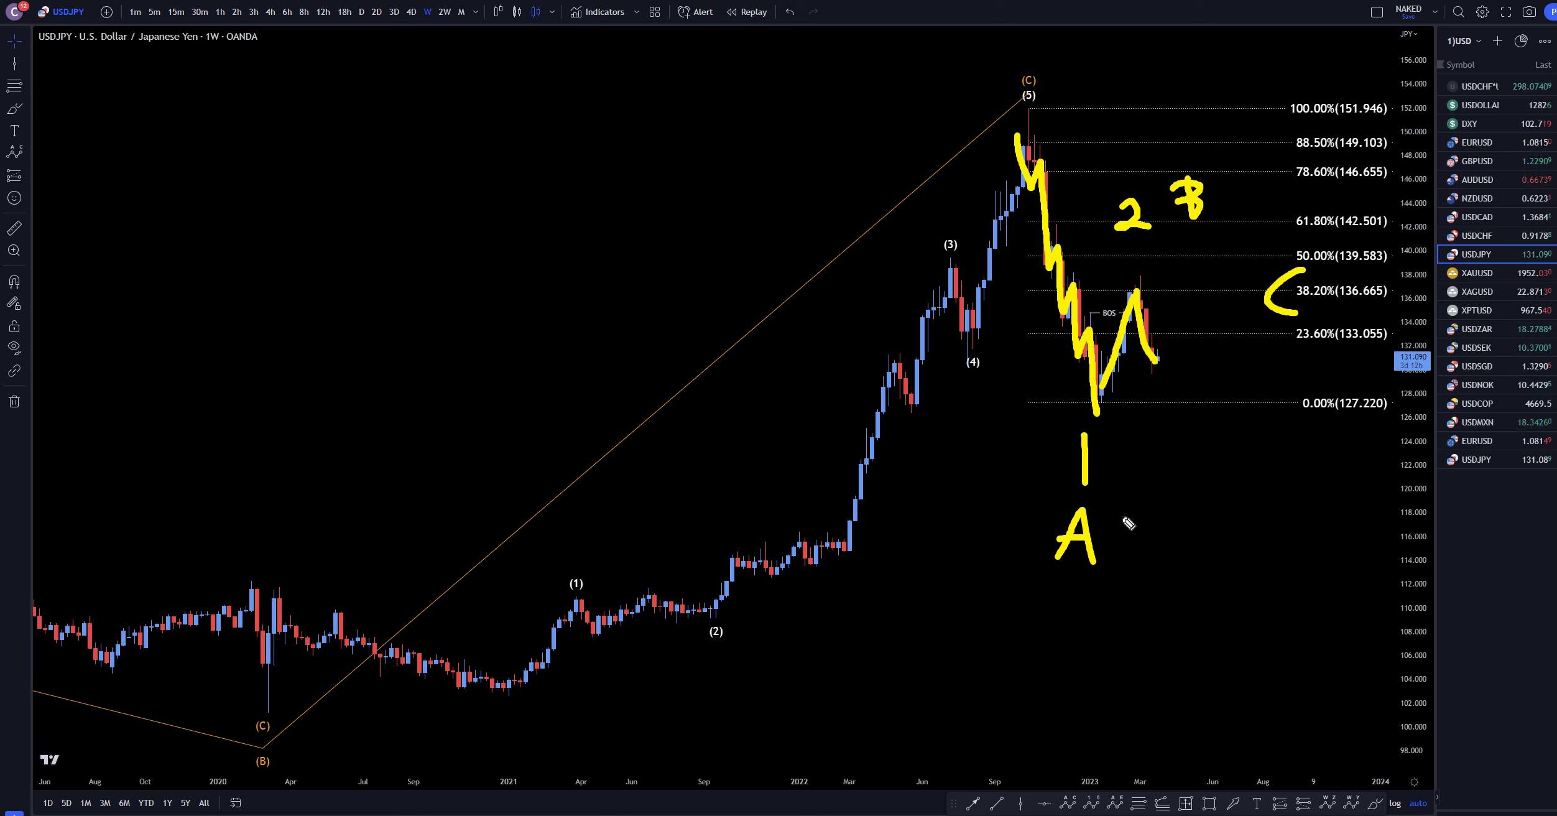
mouse_move(1170, 350)
mouse_down()
mouse_move(1188, 336)
mouse_move(1216, 450)
mouse_move(1255, 466)
mouse_move(1274, 502)
mouse_up()
mouse_move(1354, 426)
mouse_down()
mouse_move(1340, 437)
mouse_move(1388, 446)
mouse_up()
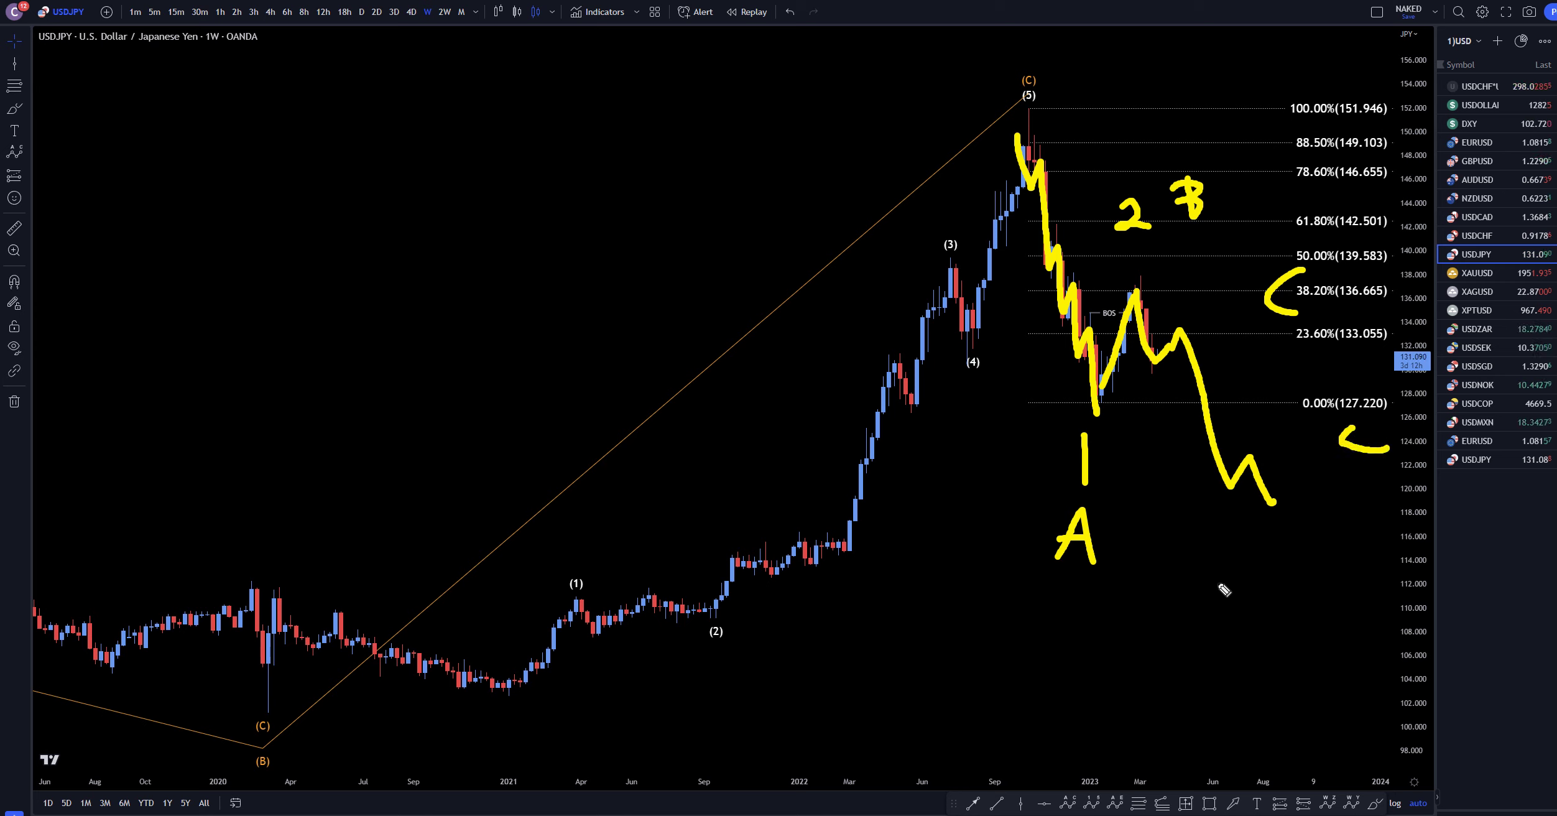
mouse_move(1269, 508)
mouse_down()
mouse_move(1286, 452)
mouse_move(1321, 449)
mouse_up()
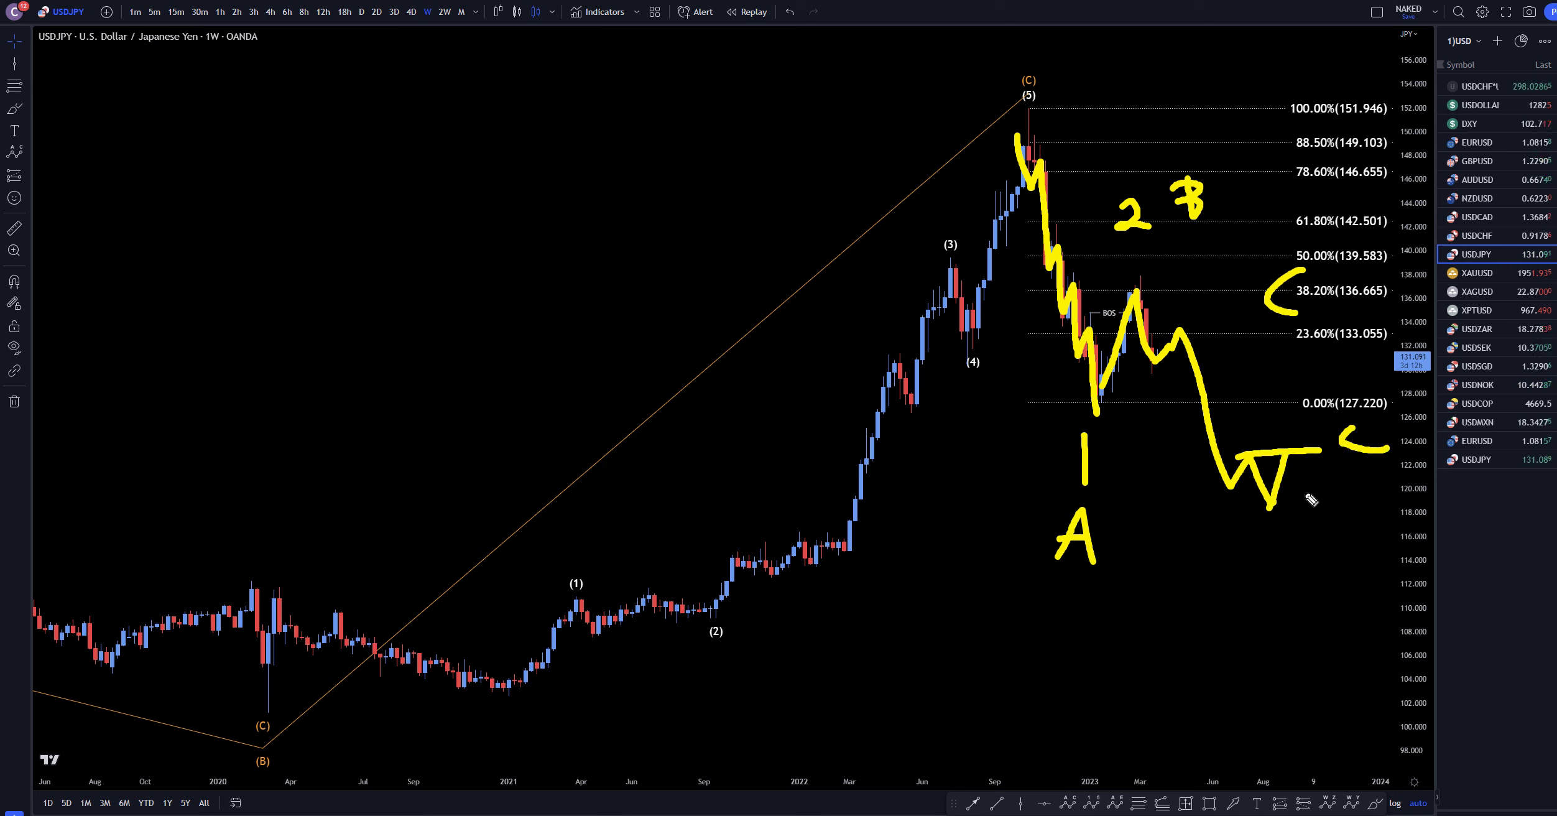
key(ctrl+z)
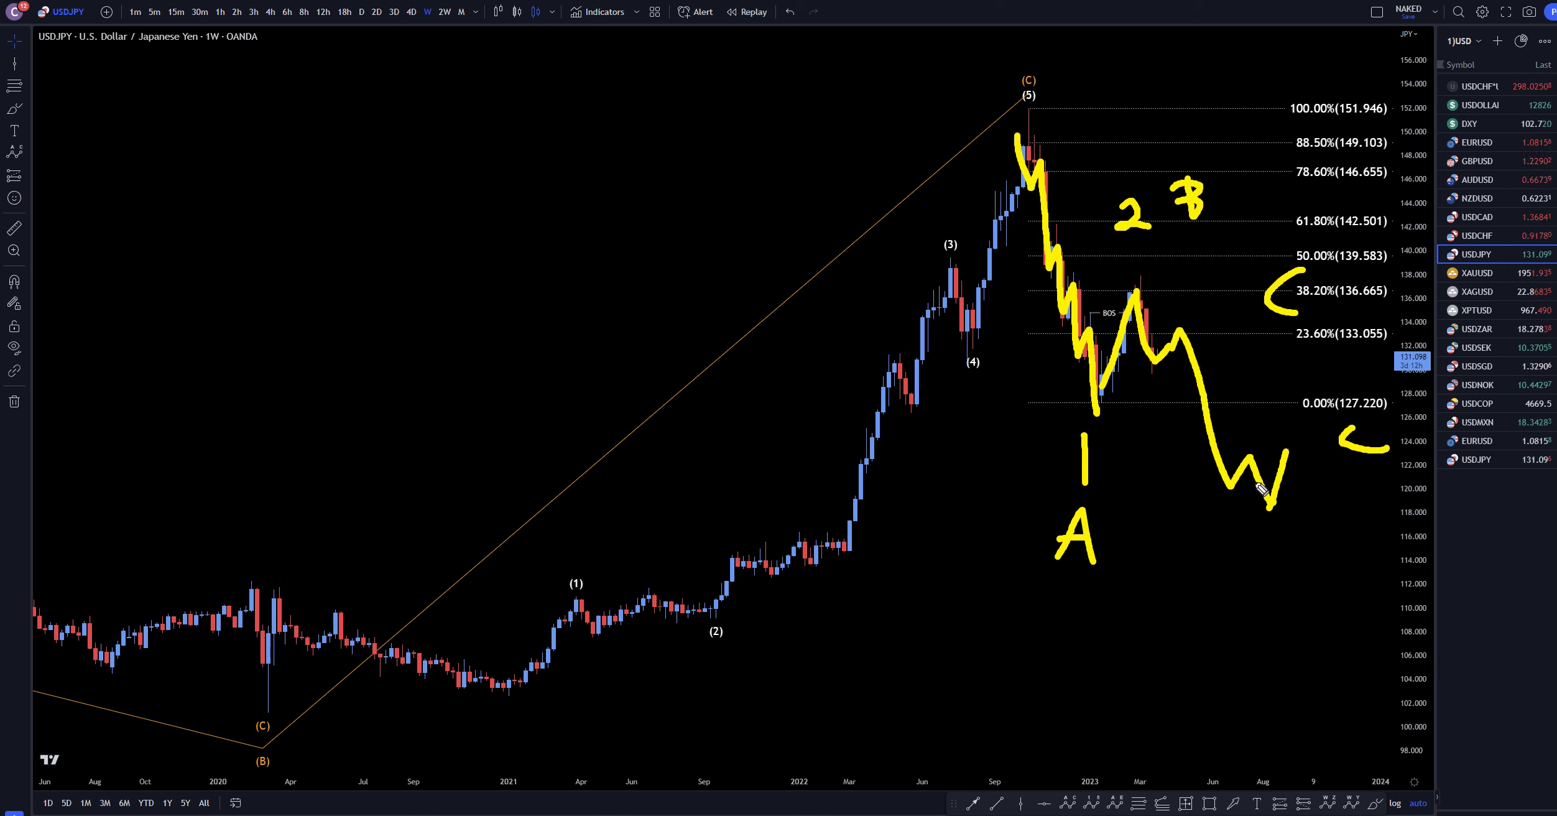
Extend the bearish projection far down with a 3 label and small marks, then clear all strokes
mouse_move(1273, 501)
mouse_down()
mouse_move(1318, 575)
mouse_move(1359, 565)
mouse_move(1452, 815)
mouse_up()
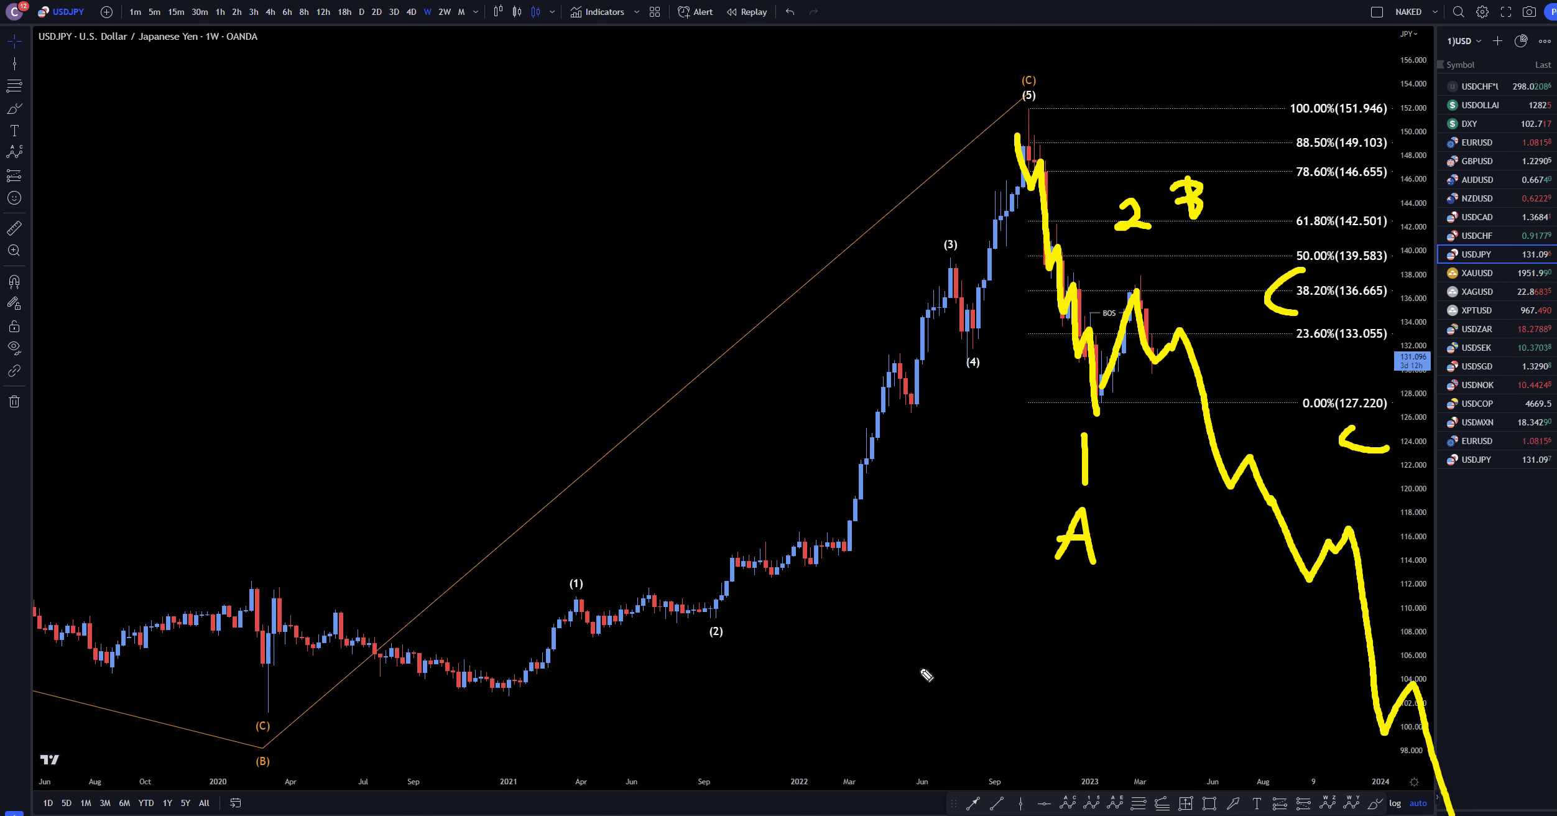
mouse_move(1223, 608)
mouse_down()
mouse_move(1253, 628)
mouse_move(1212, 672)
mouse_up()
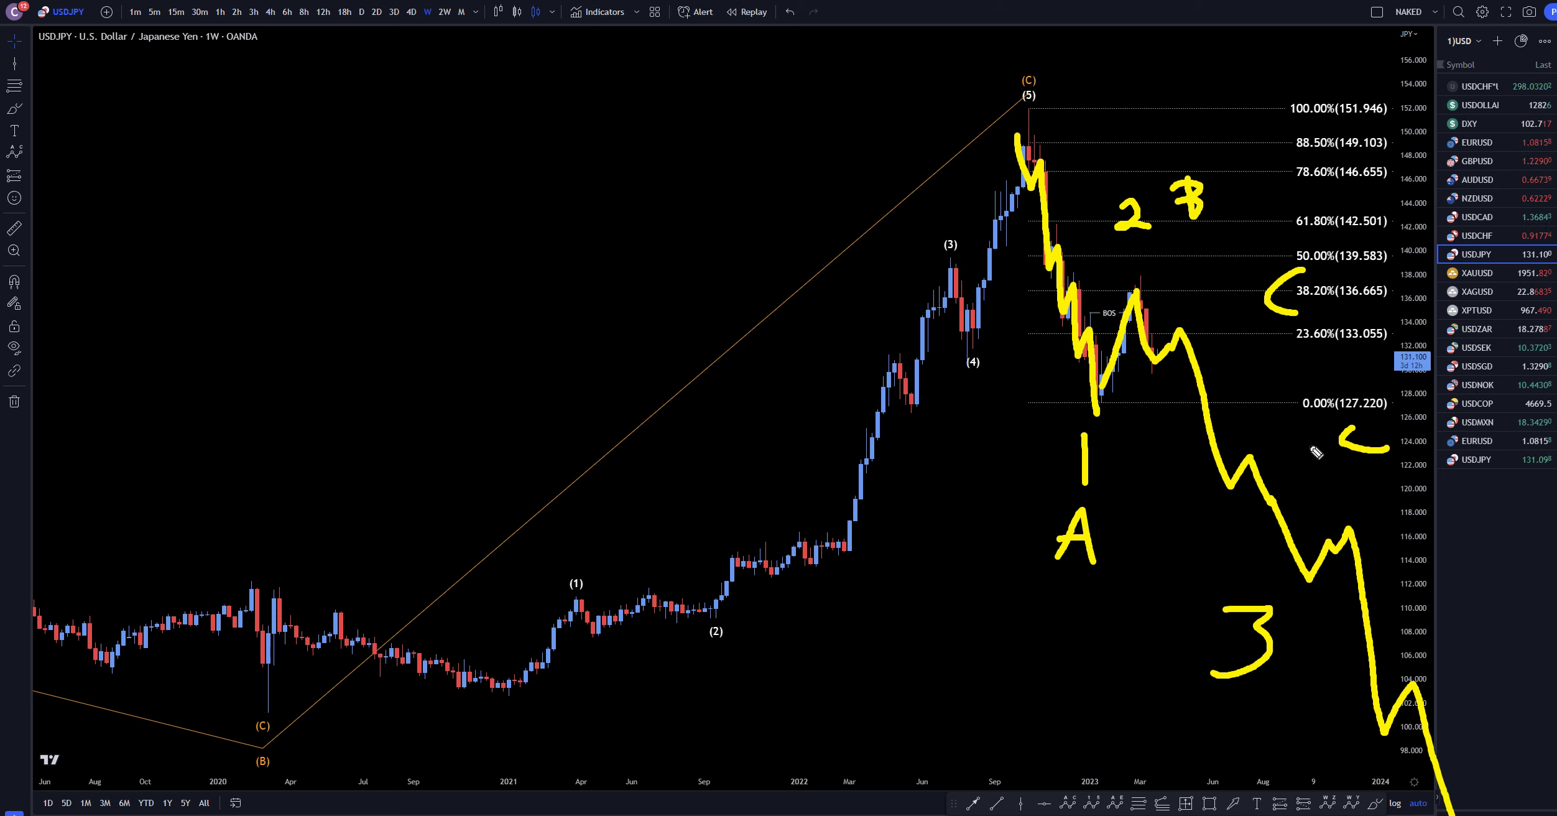
drag(1286, 428, 1324, 441)
drag(1144, 633, 1234, 642)
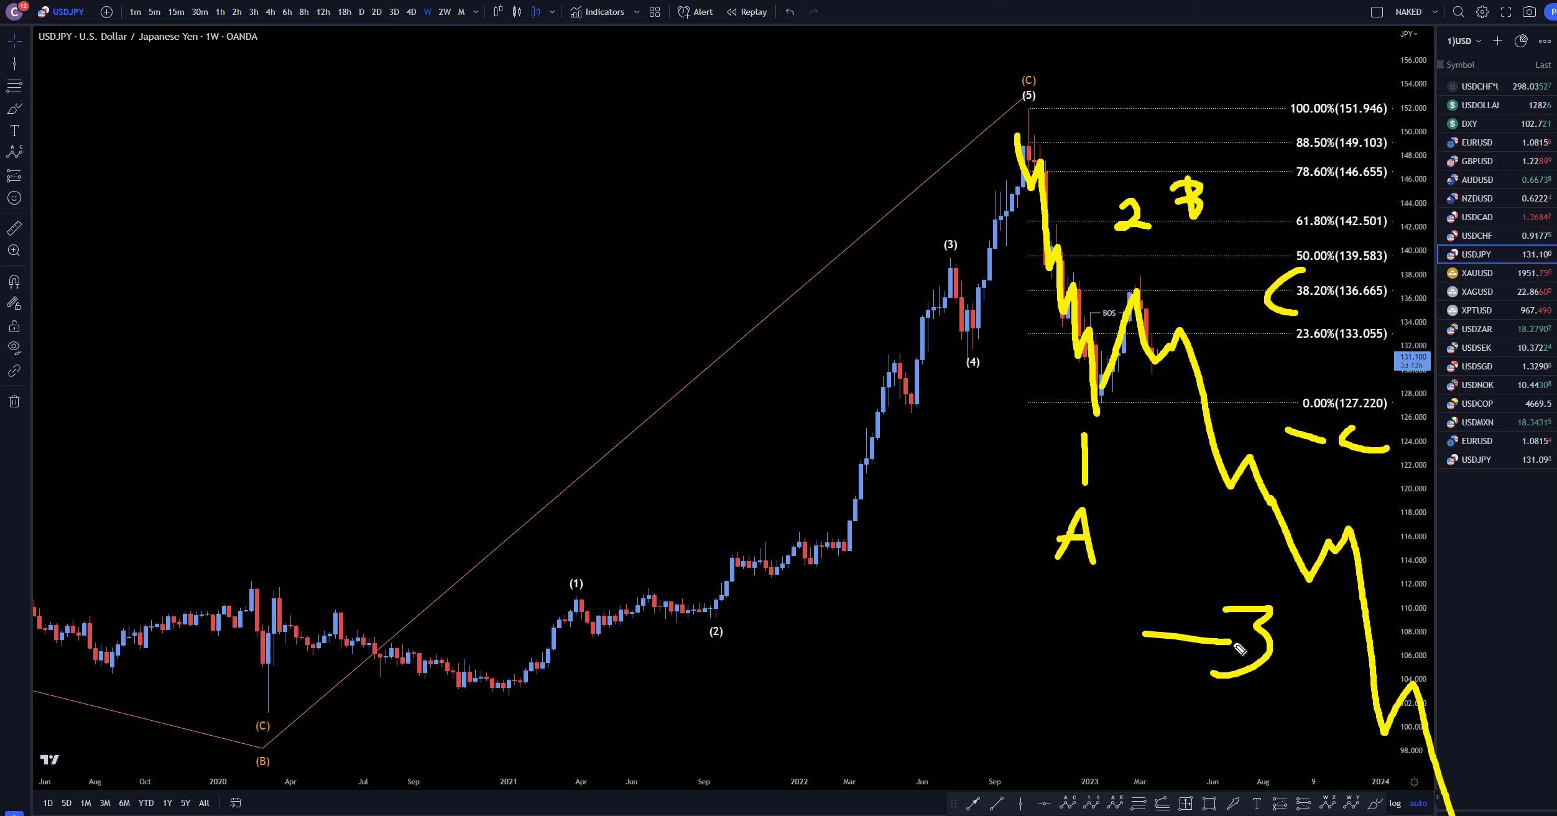
key(Escape)
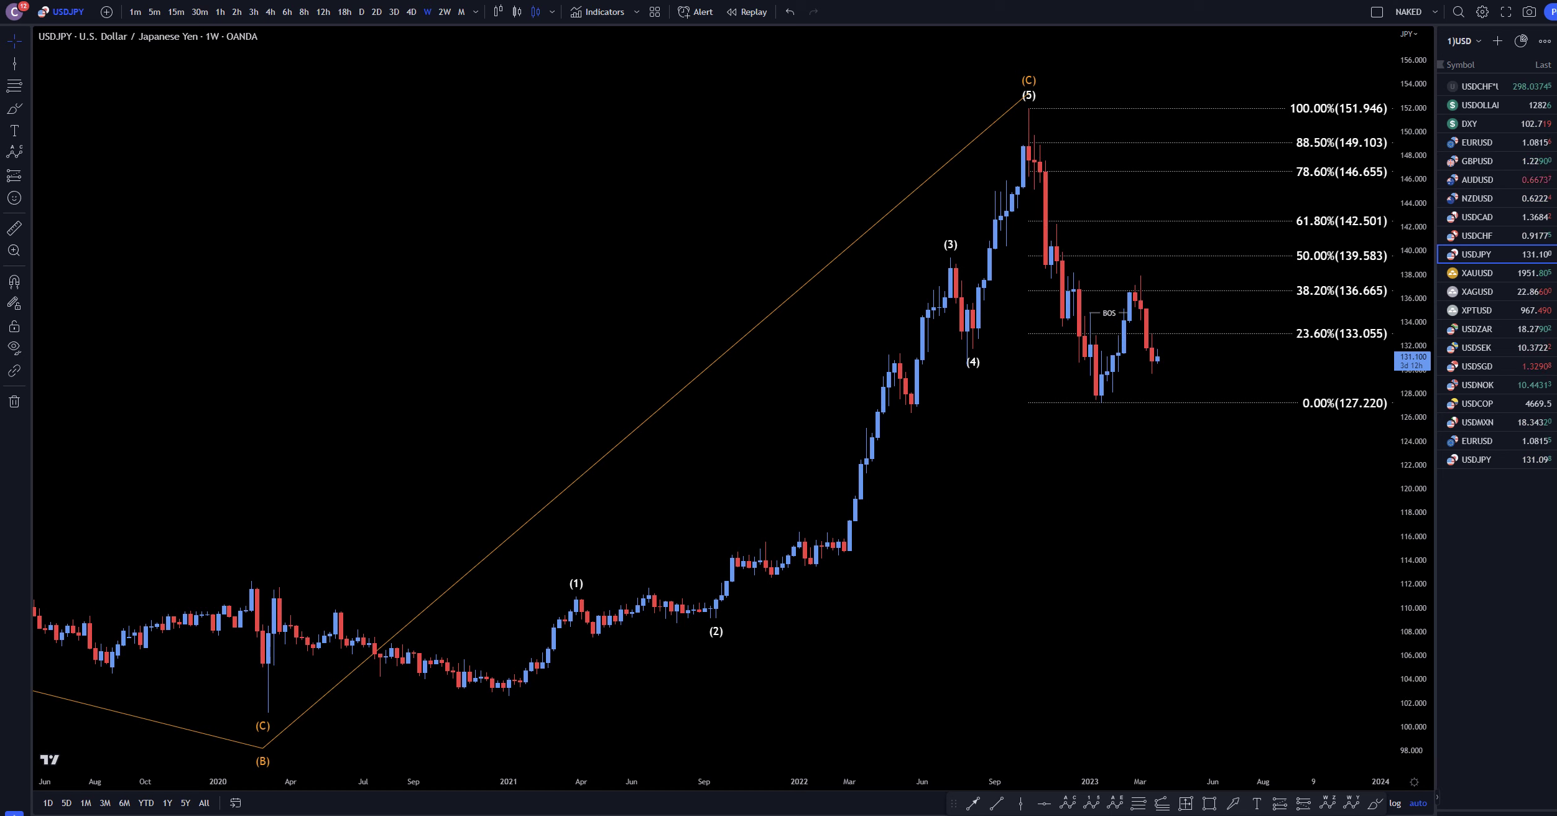
Switch to daily candles and trace the decline from the (5) peak and the rally back up
click(361, 12)
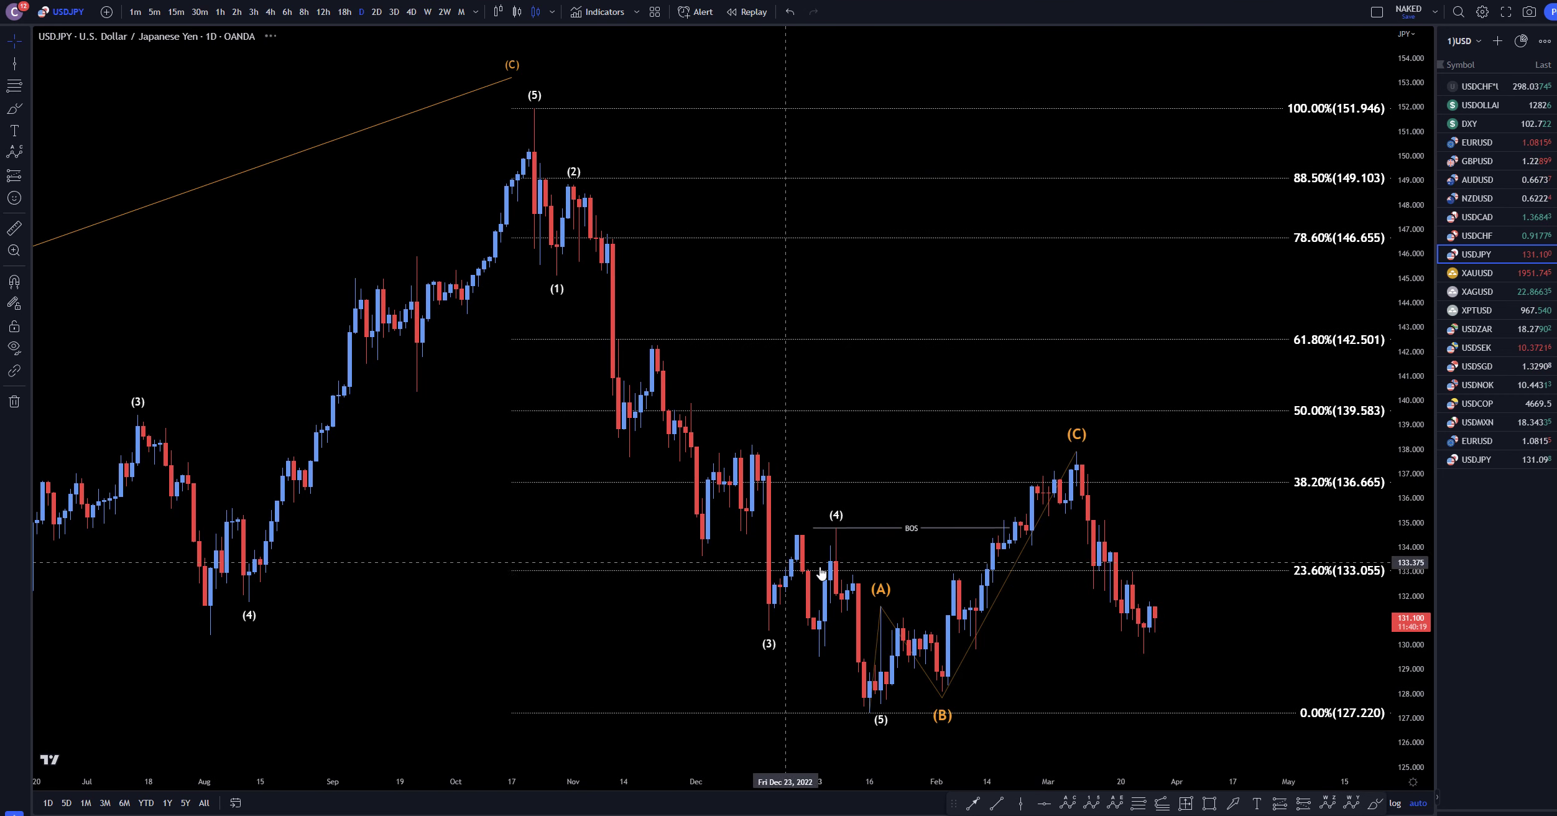
mouse_move(526, 140)
mouse_down()
mouse_move(548, 230)
mouse_move(577, 194)
mouse_move(624, 418)
mouse_move(754, 473)
mouse_move(771, 600)
mouse_move(835, 570)
mouse_move(880, 714)
mouse_up()
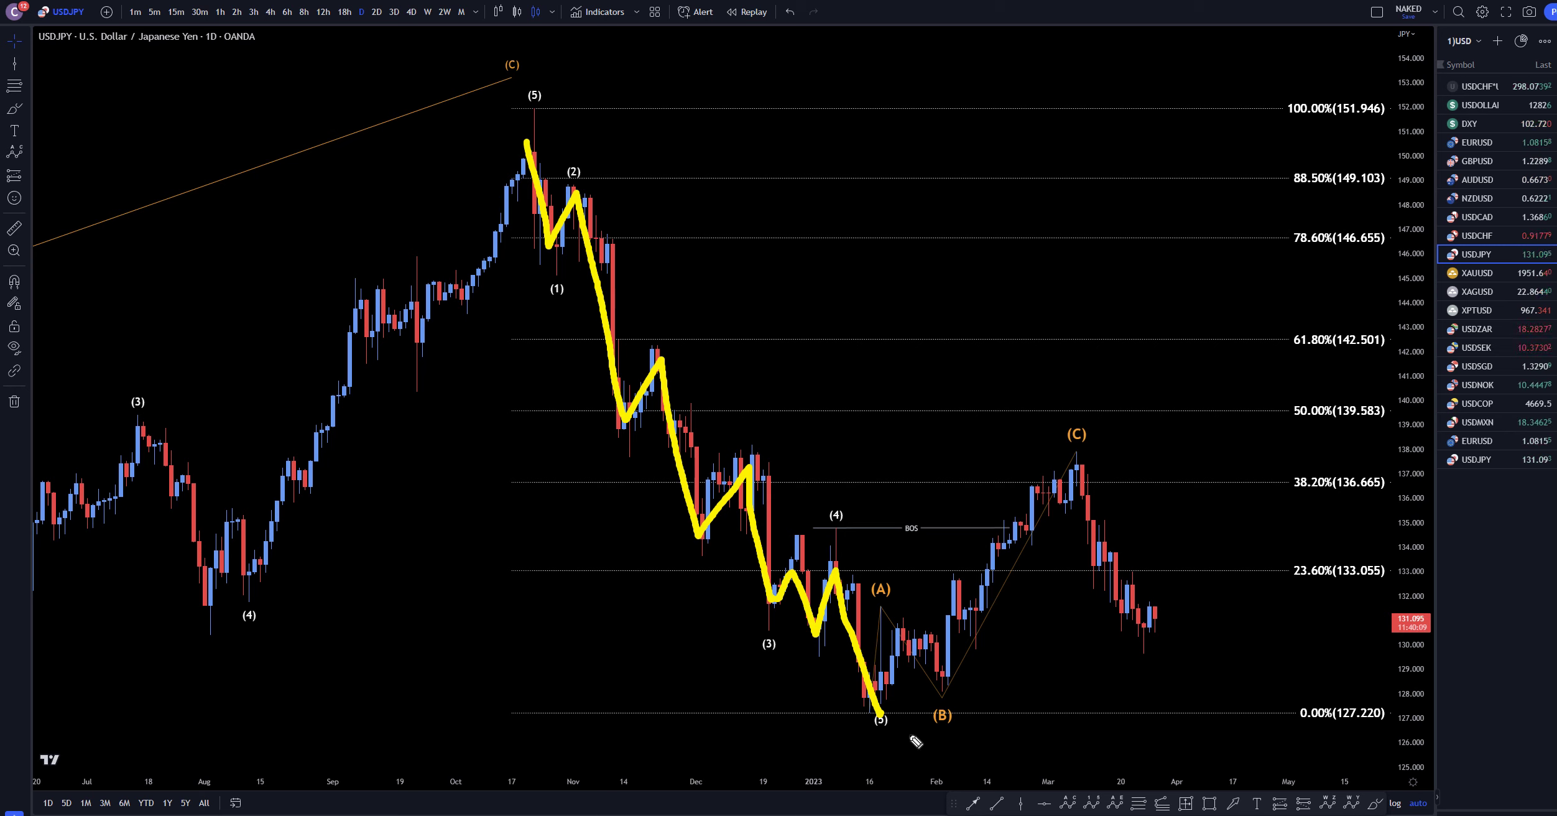
mouse_move(878, 712)
mouse_down()
mouse_move(885, 649)
mouse_move(945, 674)
mouse_move(1073, 463)
mouse_up()
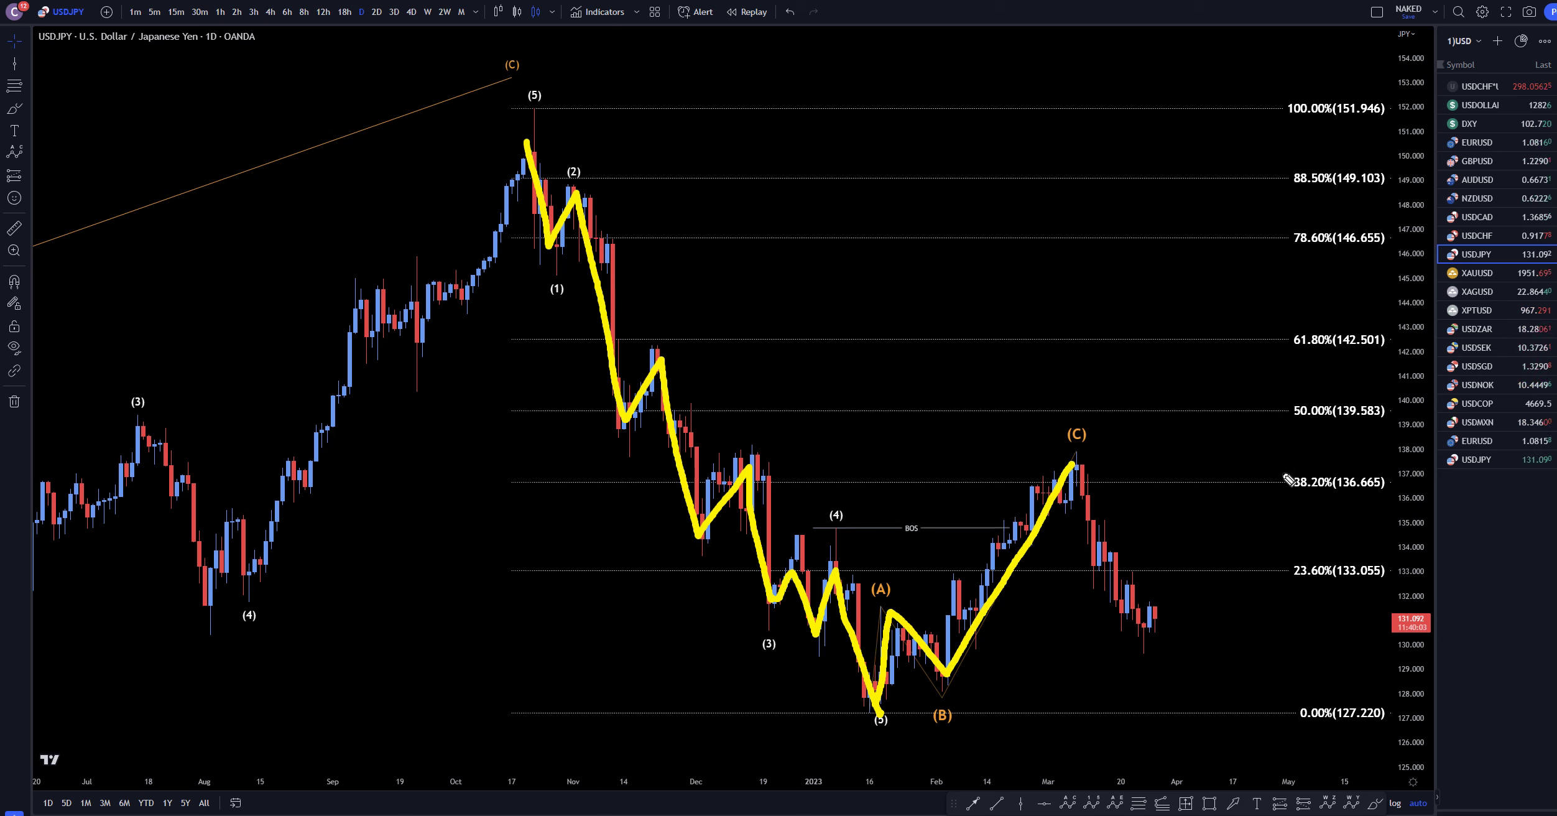
Add a C bracket at 38.20%, the projected drop from (C) with a down arrow, then clear all strokes
drag(1286, 463, 1322, 503)
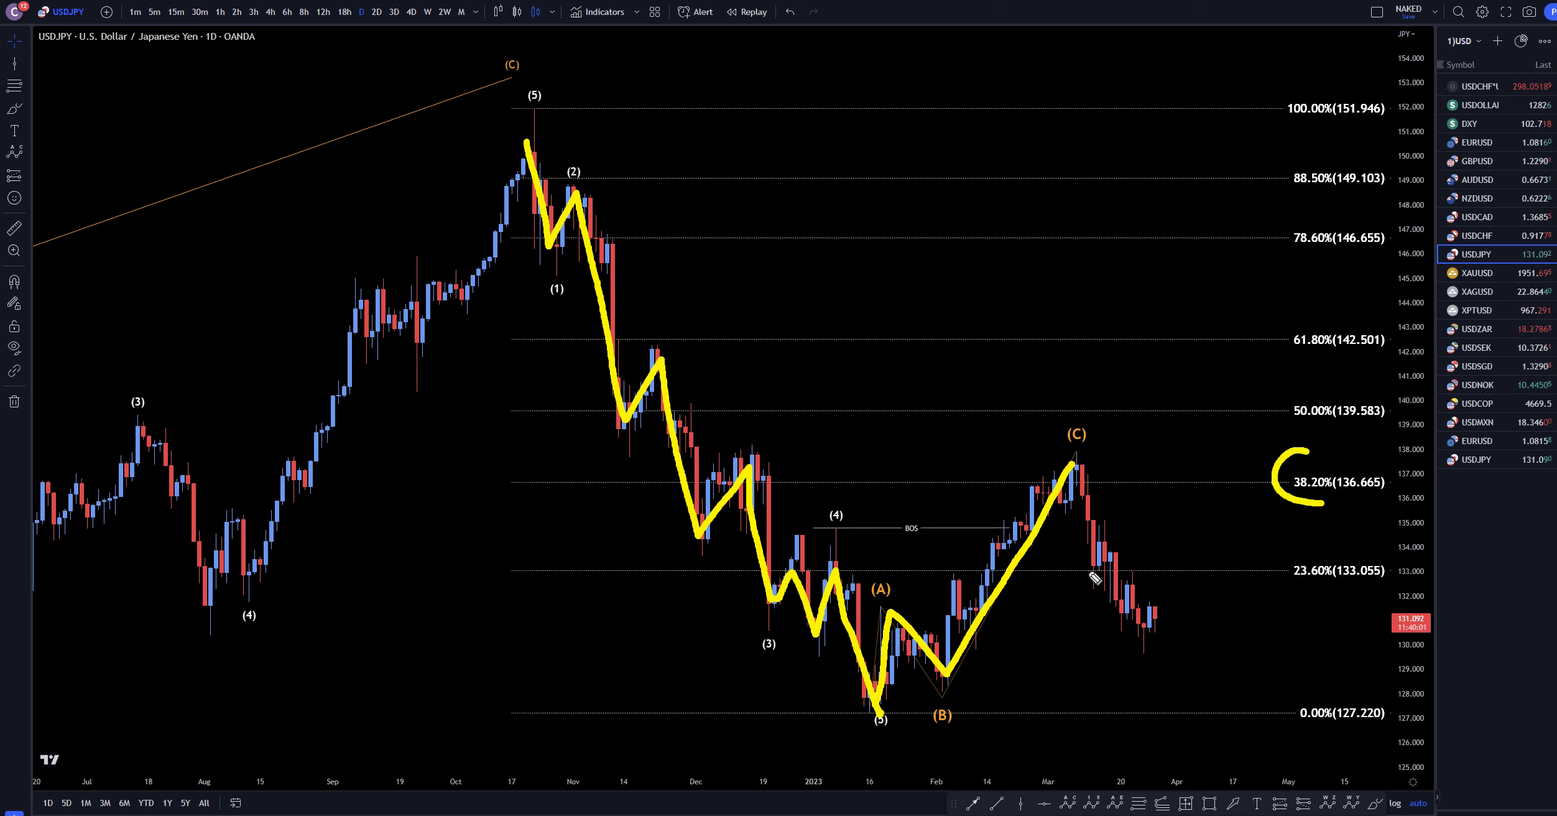
mouse_move(1078, 465)
mouse_down()
mouse_move(1144, 622)
mouse_move(1187, 595)
mouse_move(1319, 755)
mouse_up()
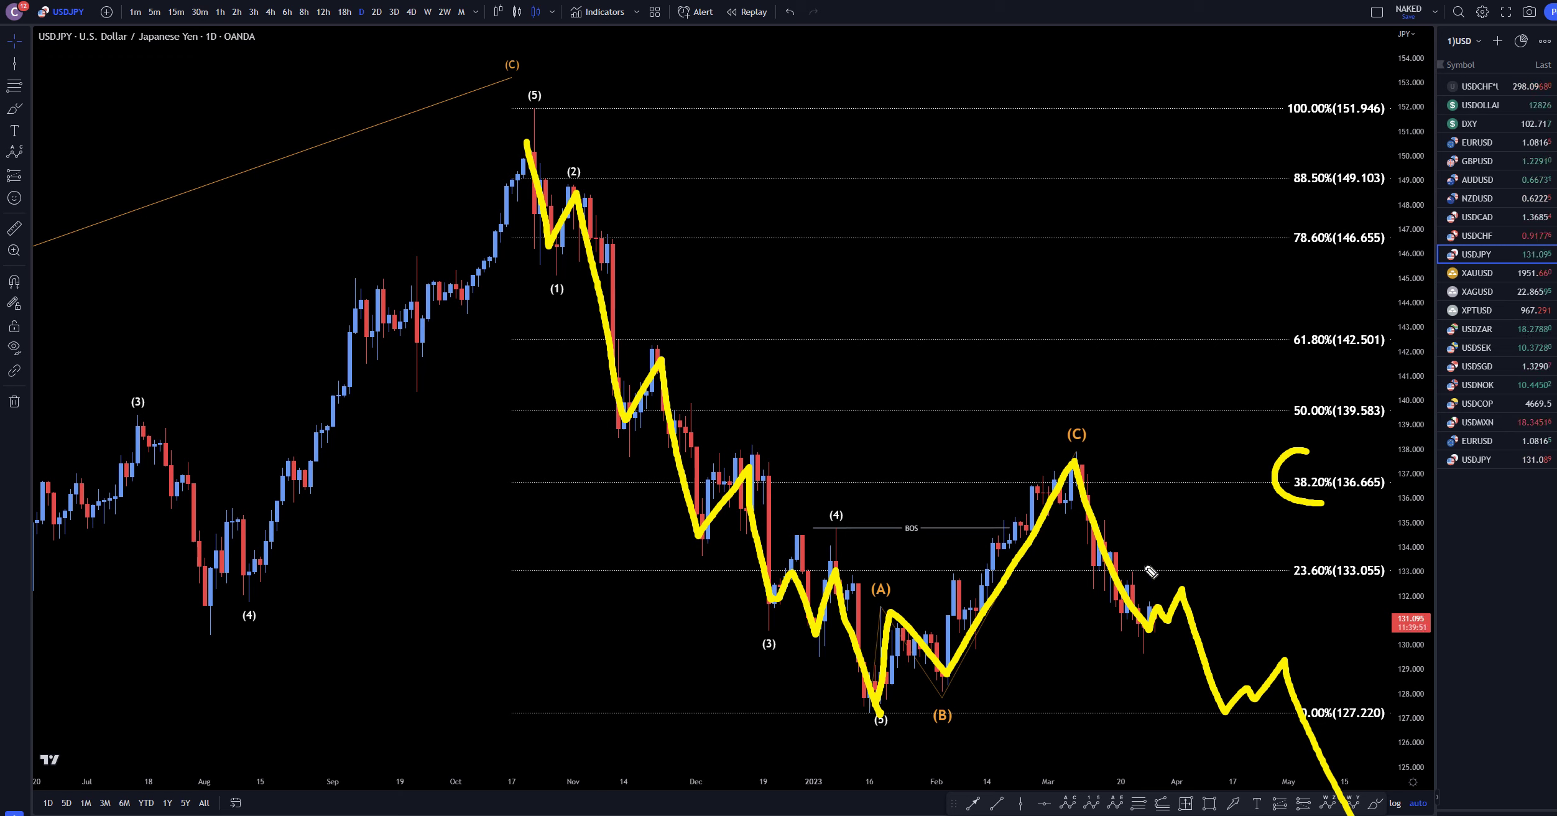
mouse_move(1213, 502)
mouse_down()
mouse_move(1197, 569)
mouse_move(1234, 551)
mouse_move(1312, 629)
mouse_move(1327, 612)
mouse_up()
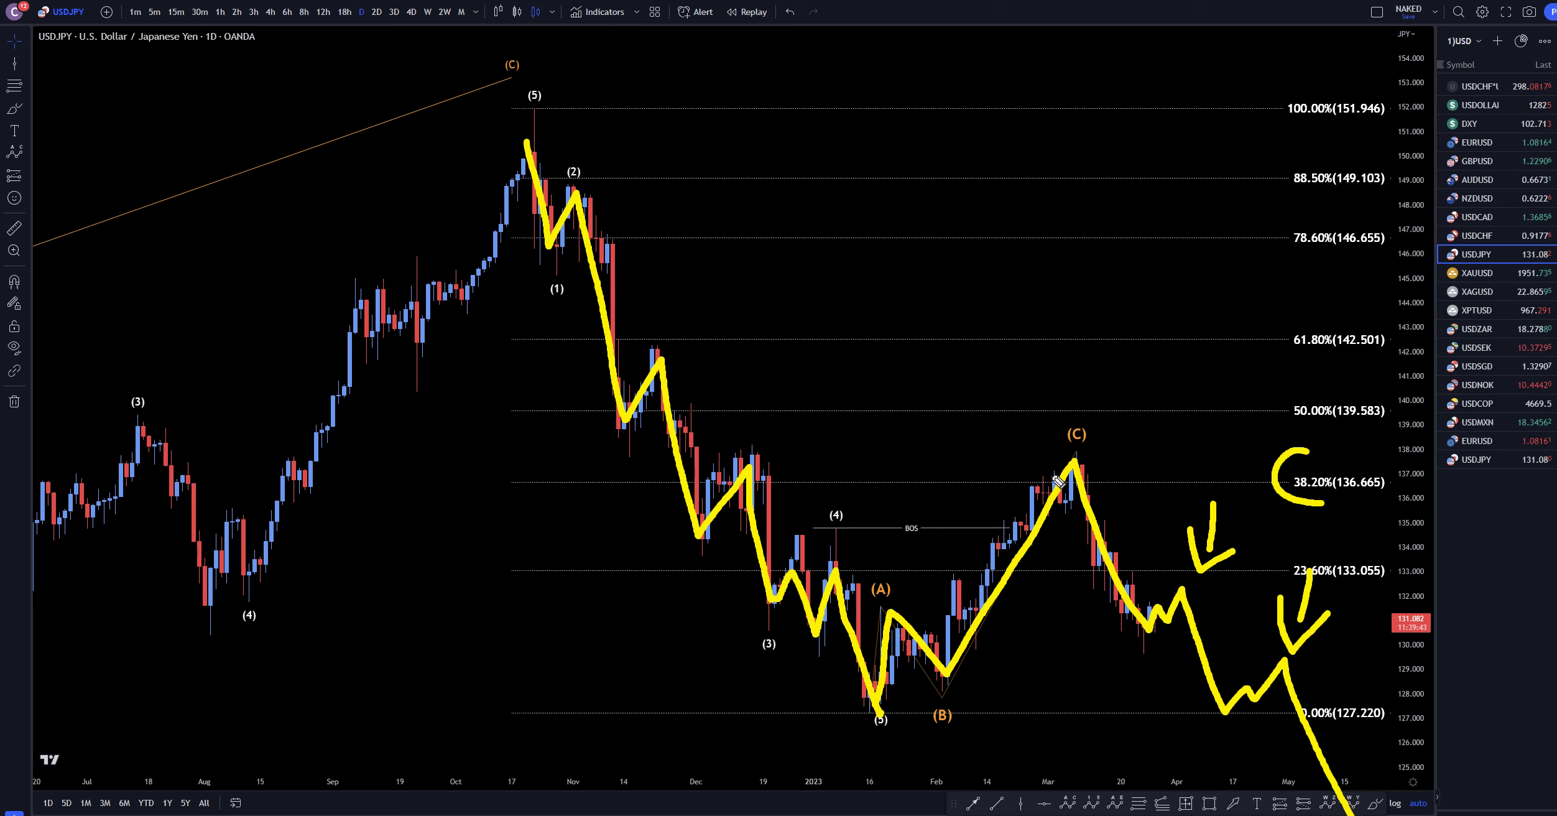
key(Escape)
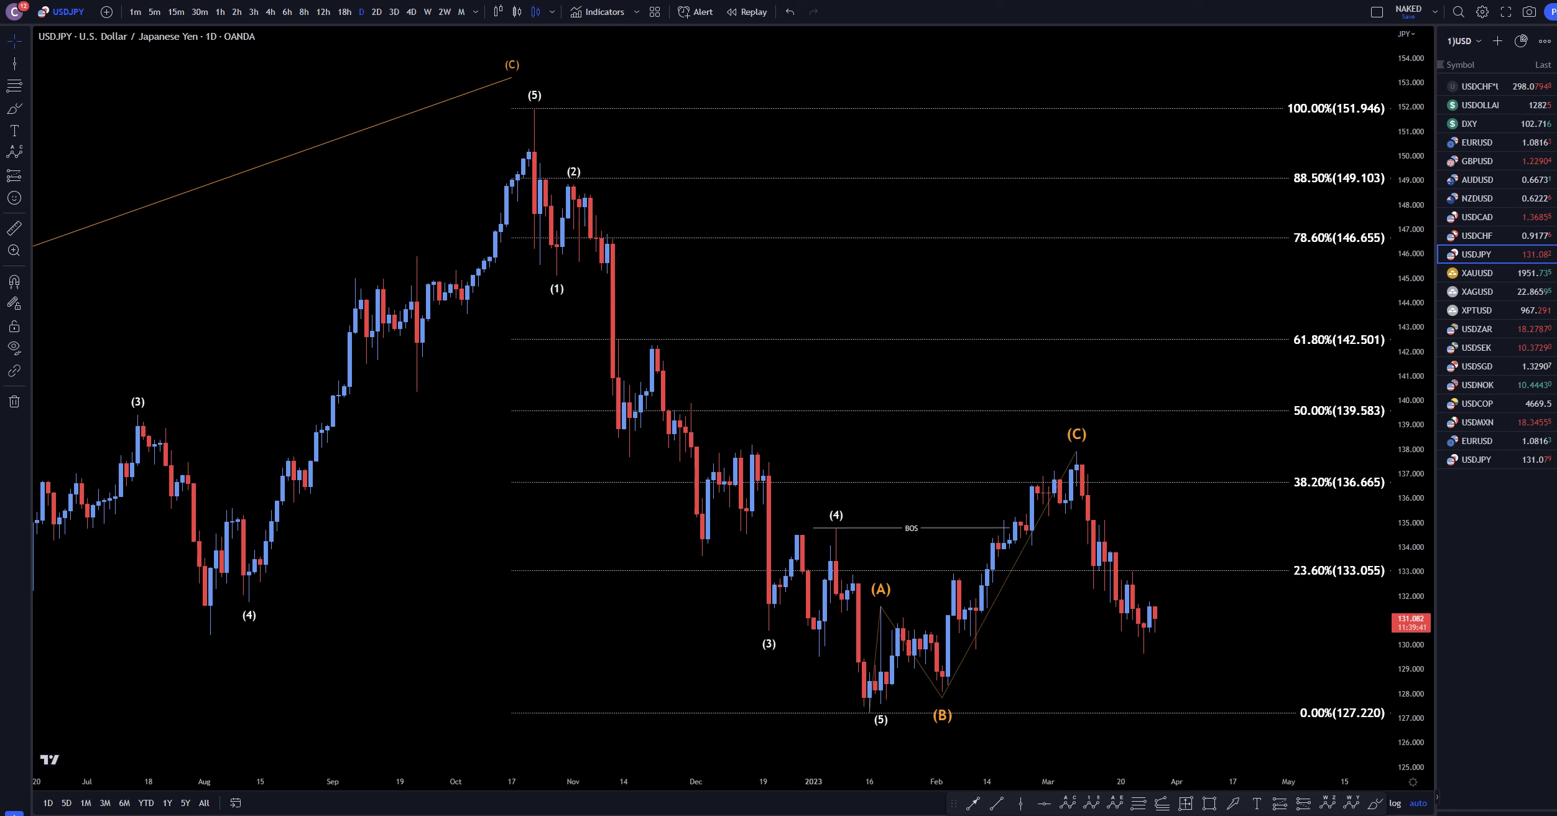
Switch to 4-hour candles, underline the 100% Fibonacci level and sketch the projected zigzag from the low
click(270, 12)
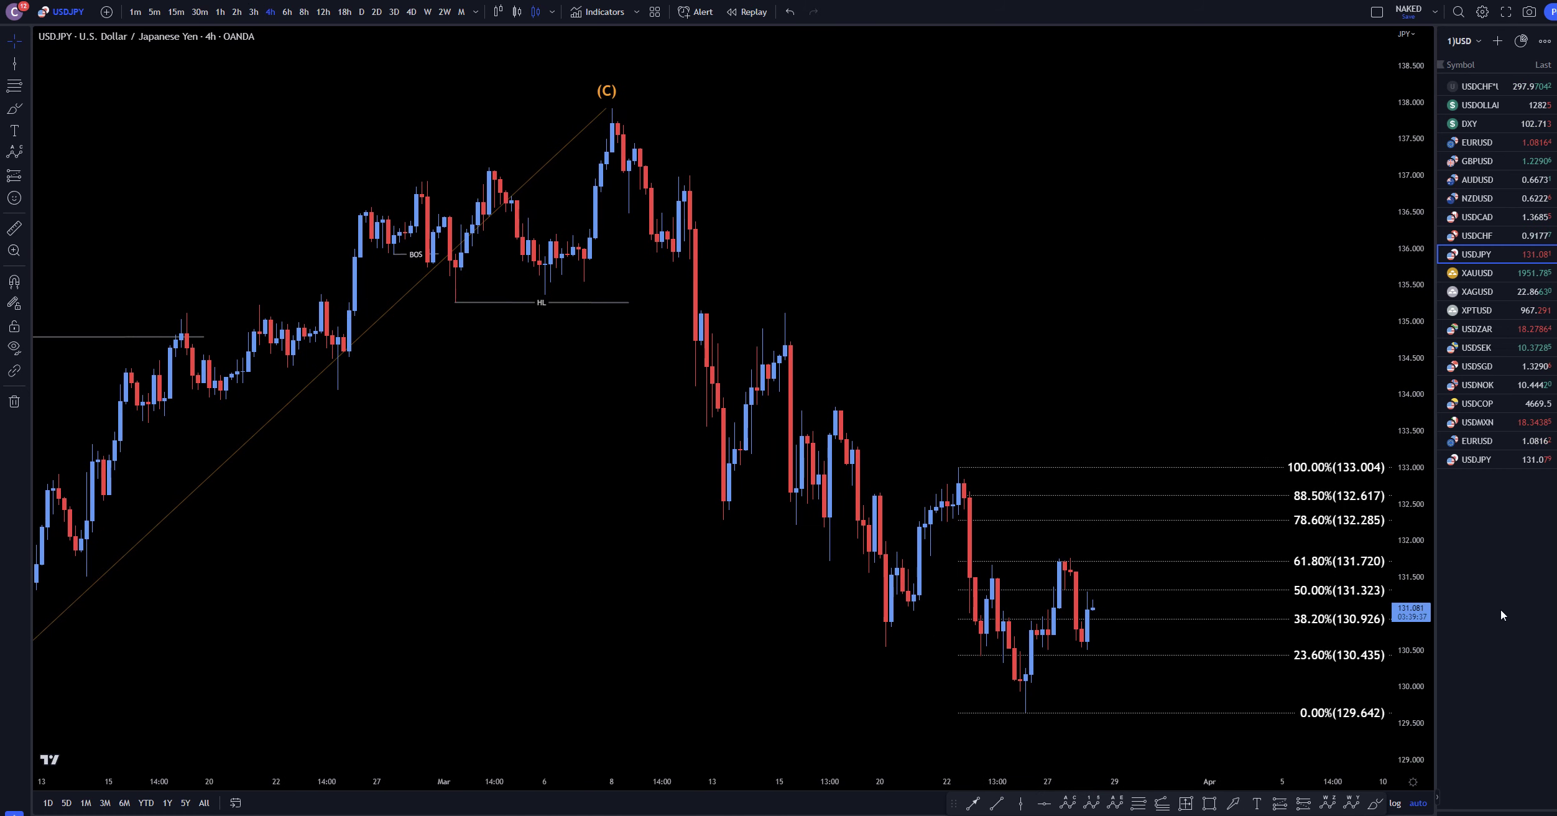
drag(945, 464, 1100, 466)
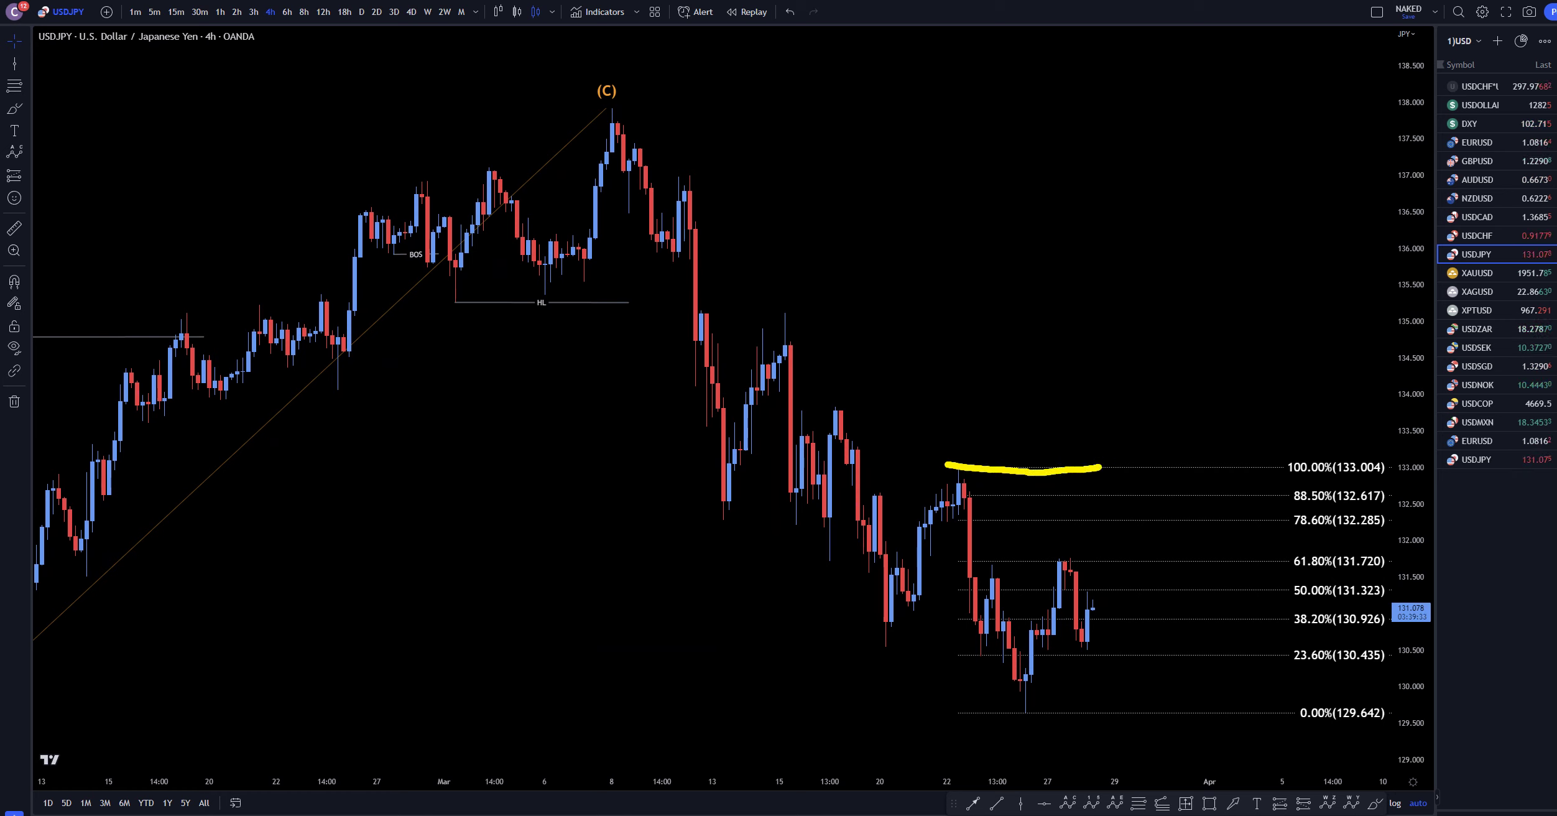
mouse_move(1018, 692)
mouse_down()
mouse_move(1054, 613)
mouse_move(1091, 632)
mouse_move(1128, 553)
mouse_move(1213, 614)
mouse_move(1269, 763)
mouse_move(1330, 811)
mouse_up()
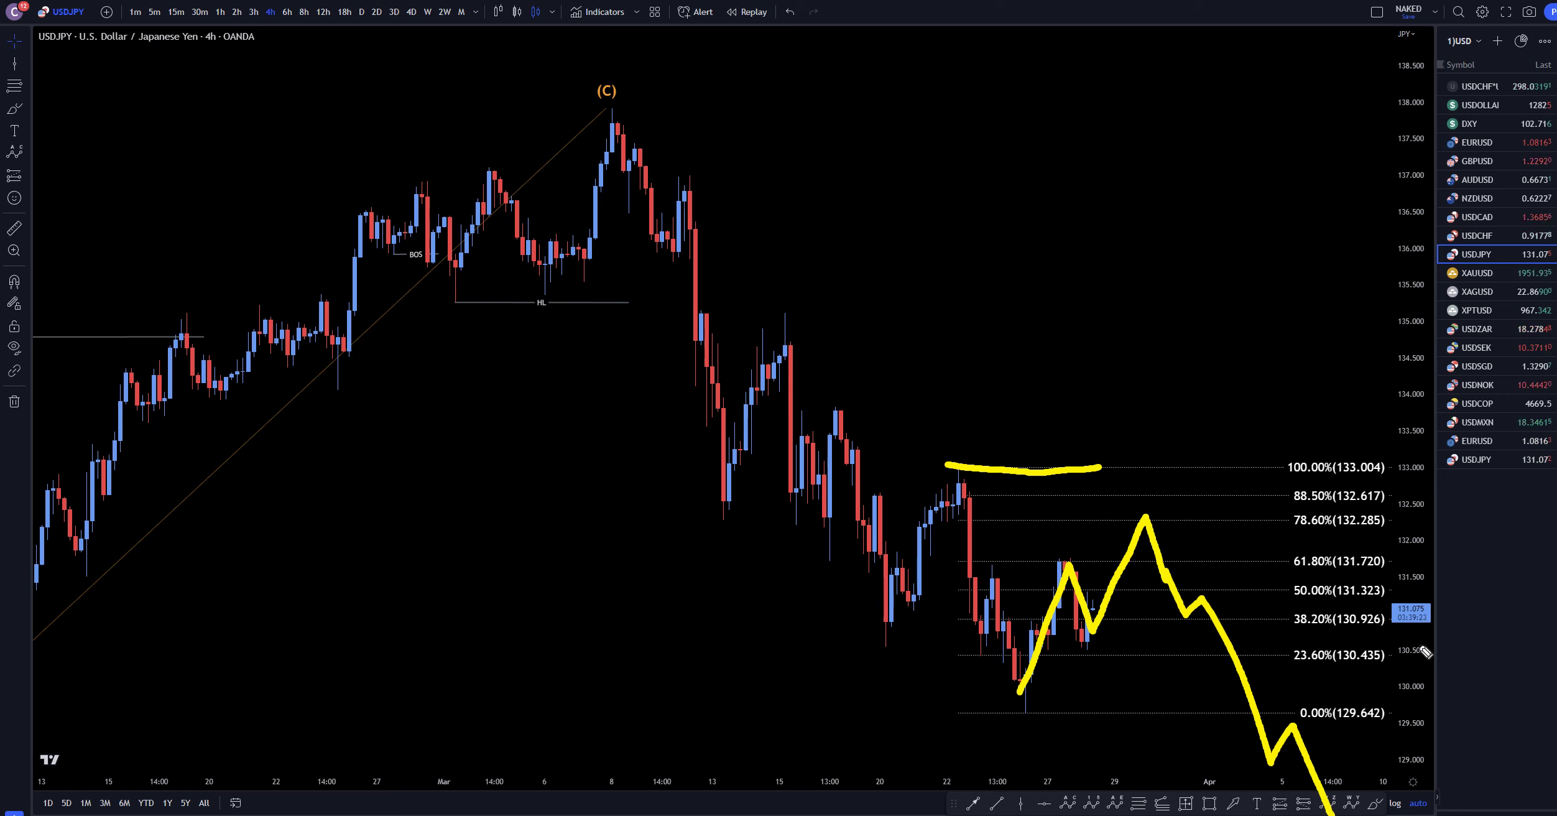
Draw a wave up from the low, a C bracket at 61.8% and an arrow at 50%, then clear all
drag(1020, 700, 1071, 561)
drag(1301, 536, 1278, 579)
mouse_move(1085, 635)
mouse_down()
mouse_move(1094, 597)
mouse_move(1126, 599)
mouse_move(1200, 791)
mouse_up()
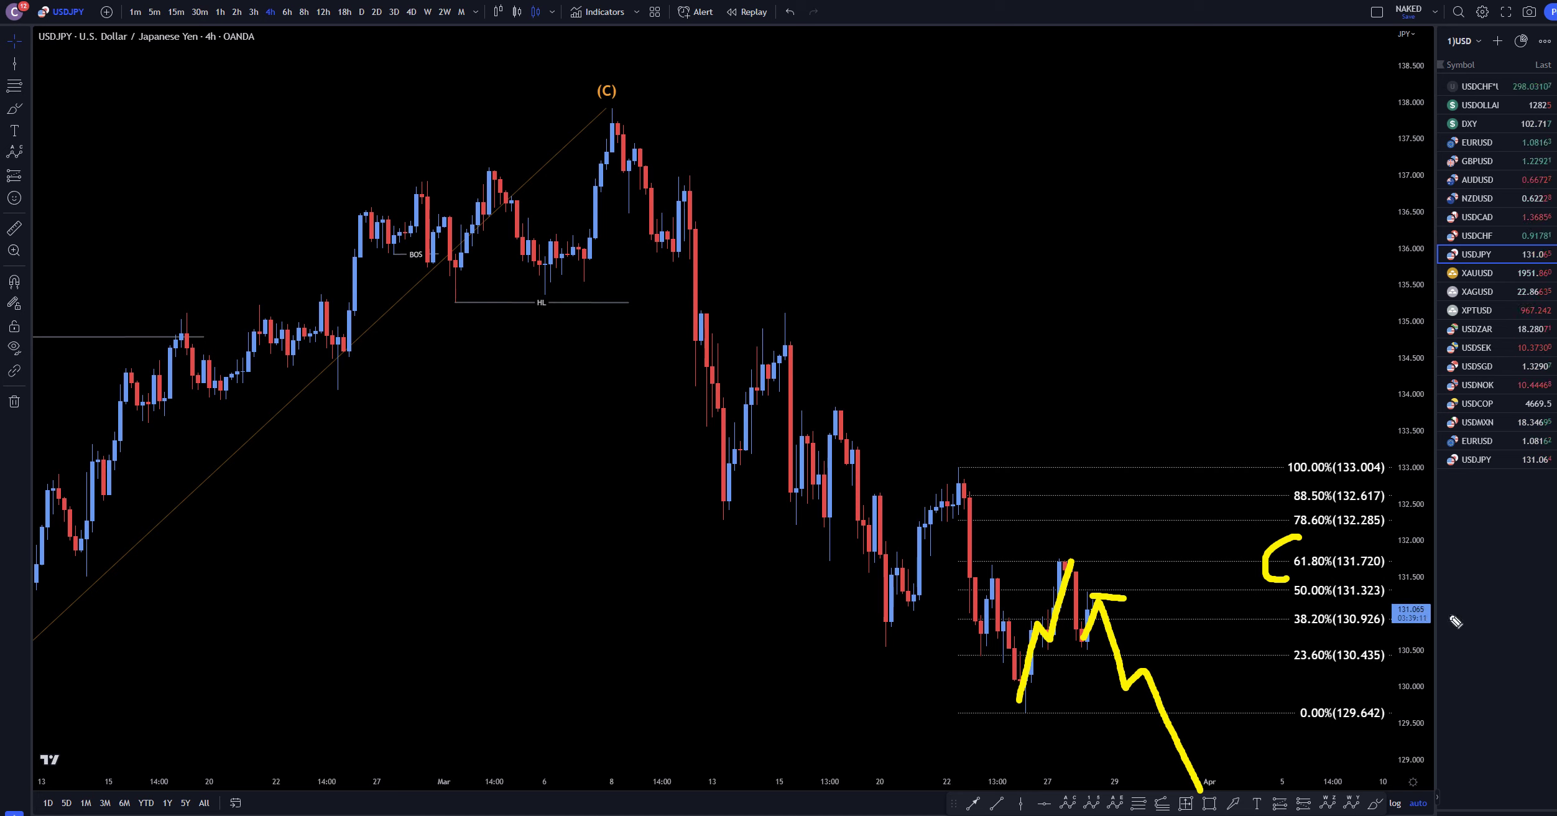
key(Escape)
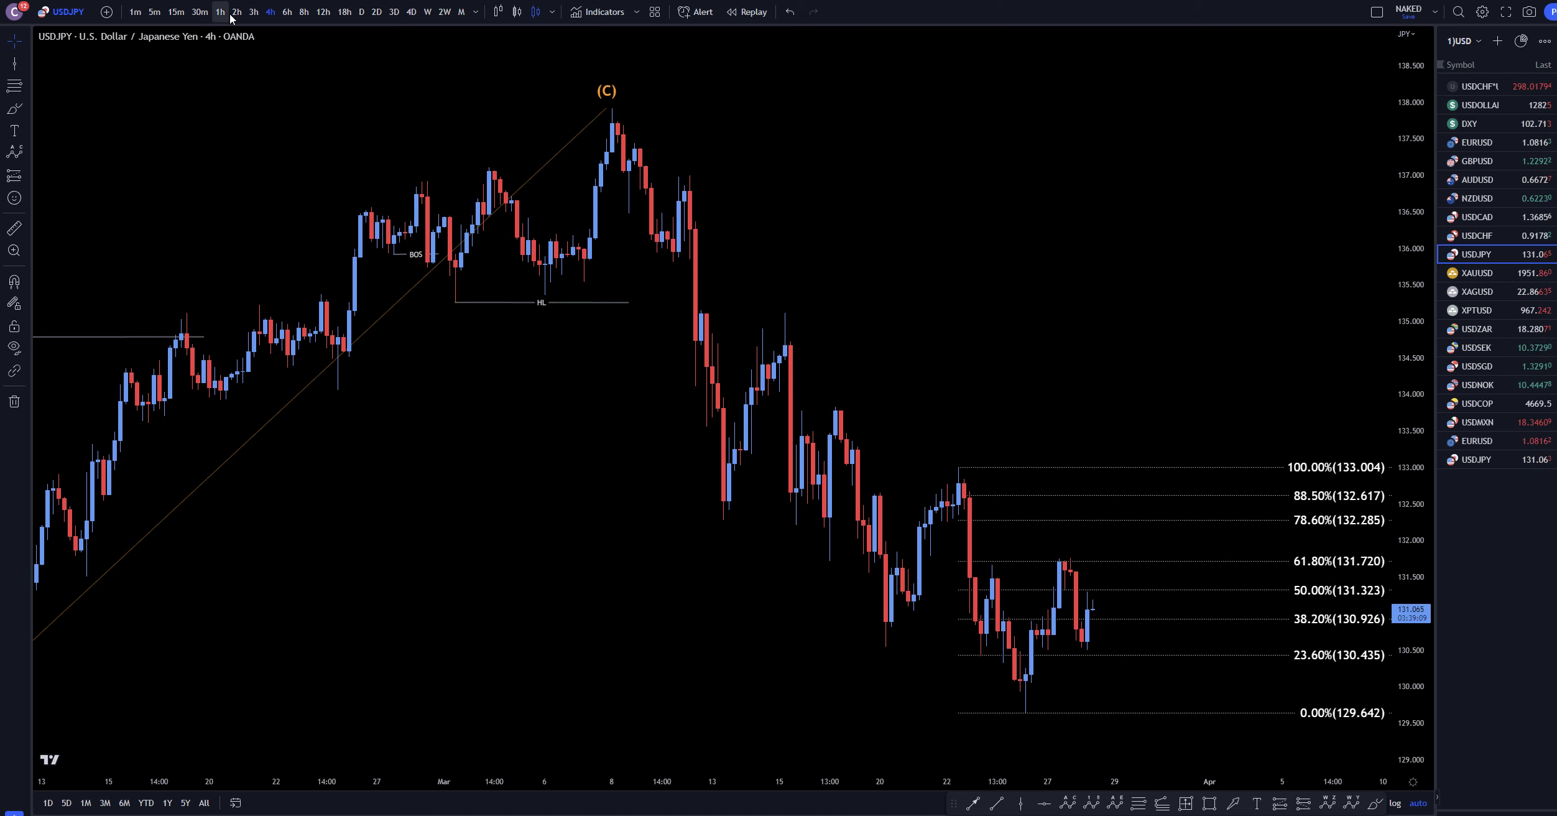
On 1-hour candles, sketch waves A and B up to a C peak, then the drop and bounce
click(220, 13)
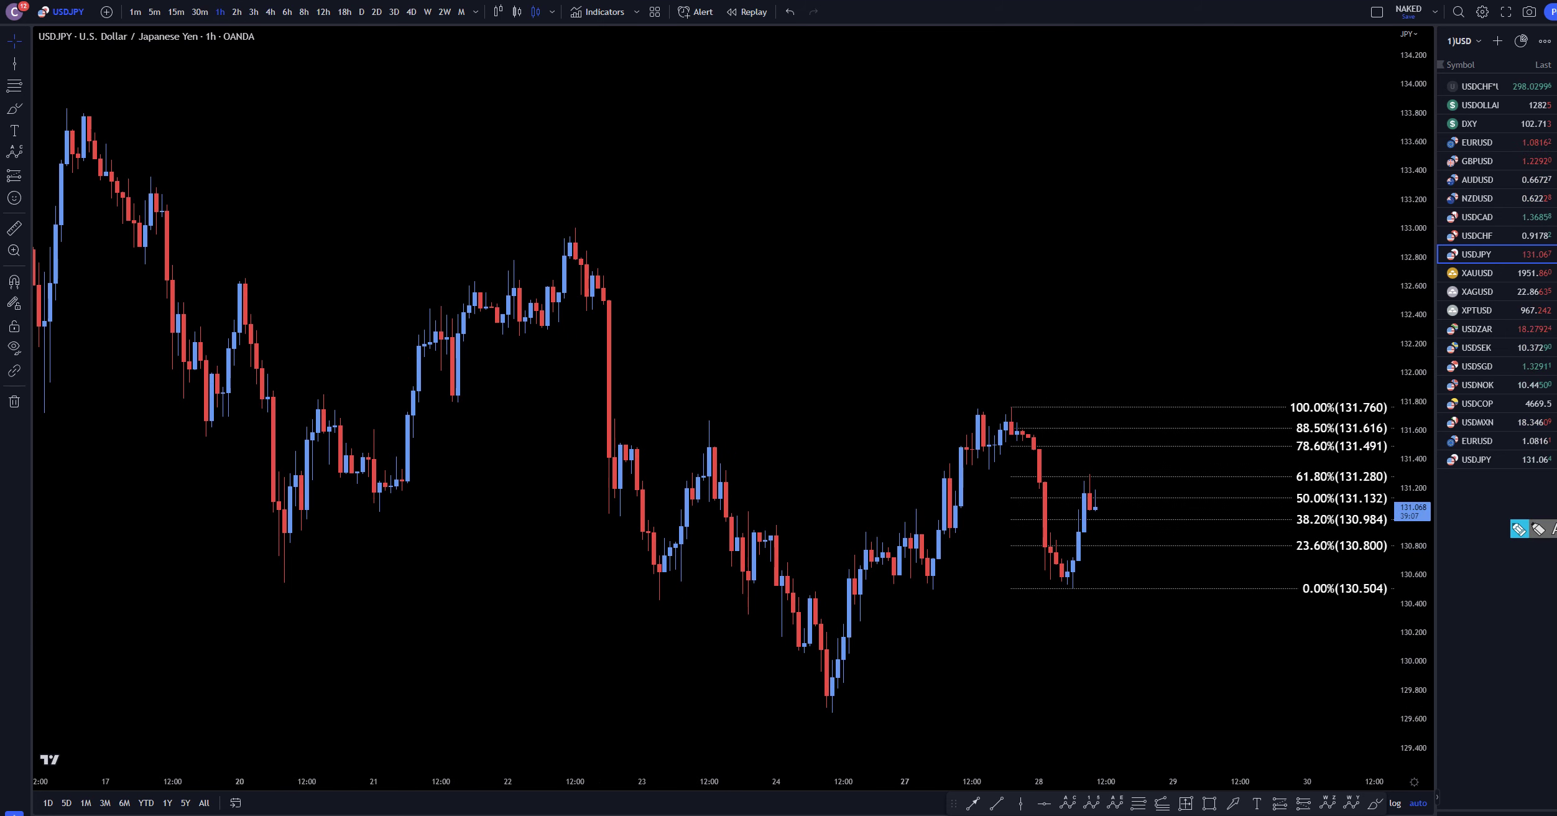
mouse_move(827, 707)
mouse_down()
mouse_move(868, 531)
mouse_move(838, 495)
mouse_move(861, 504)
mouse_move(858, 480)
mouse_move(866, 541)
mouse_move(917, 550)
mouse_move(933, 575)
mouse_move(934, 649)
mouse_up()
drag(930, 575, 996, 444)
drag(1010, 351, 1060, 584)
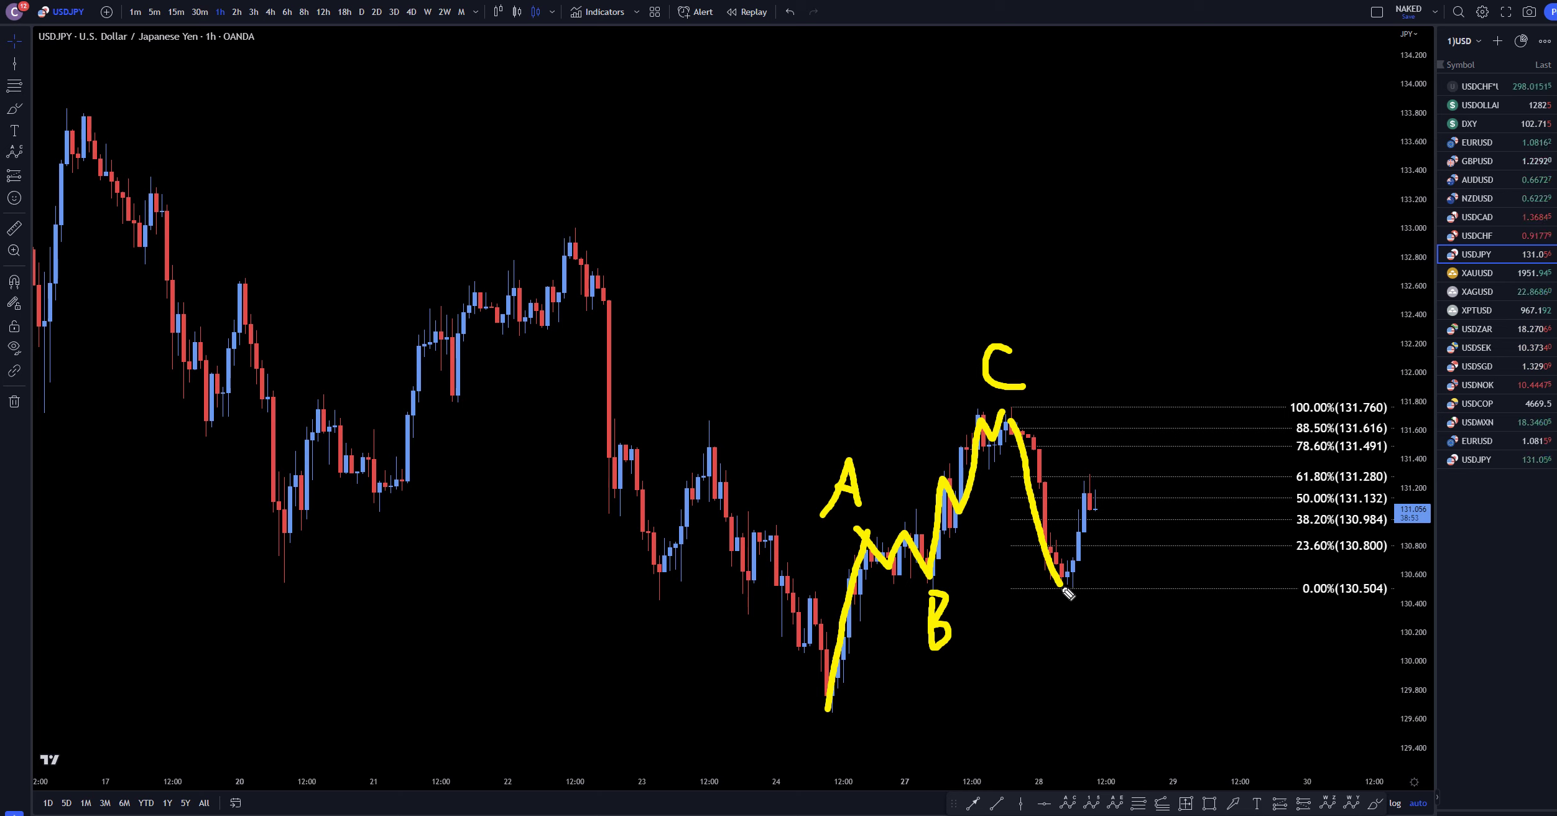
mouse_move(1063, 583)
mouse_down()
mouse_move(1091, 490)
mouse_move(1110, 522)
mouse_move(1124, 477)
mouse_up()
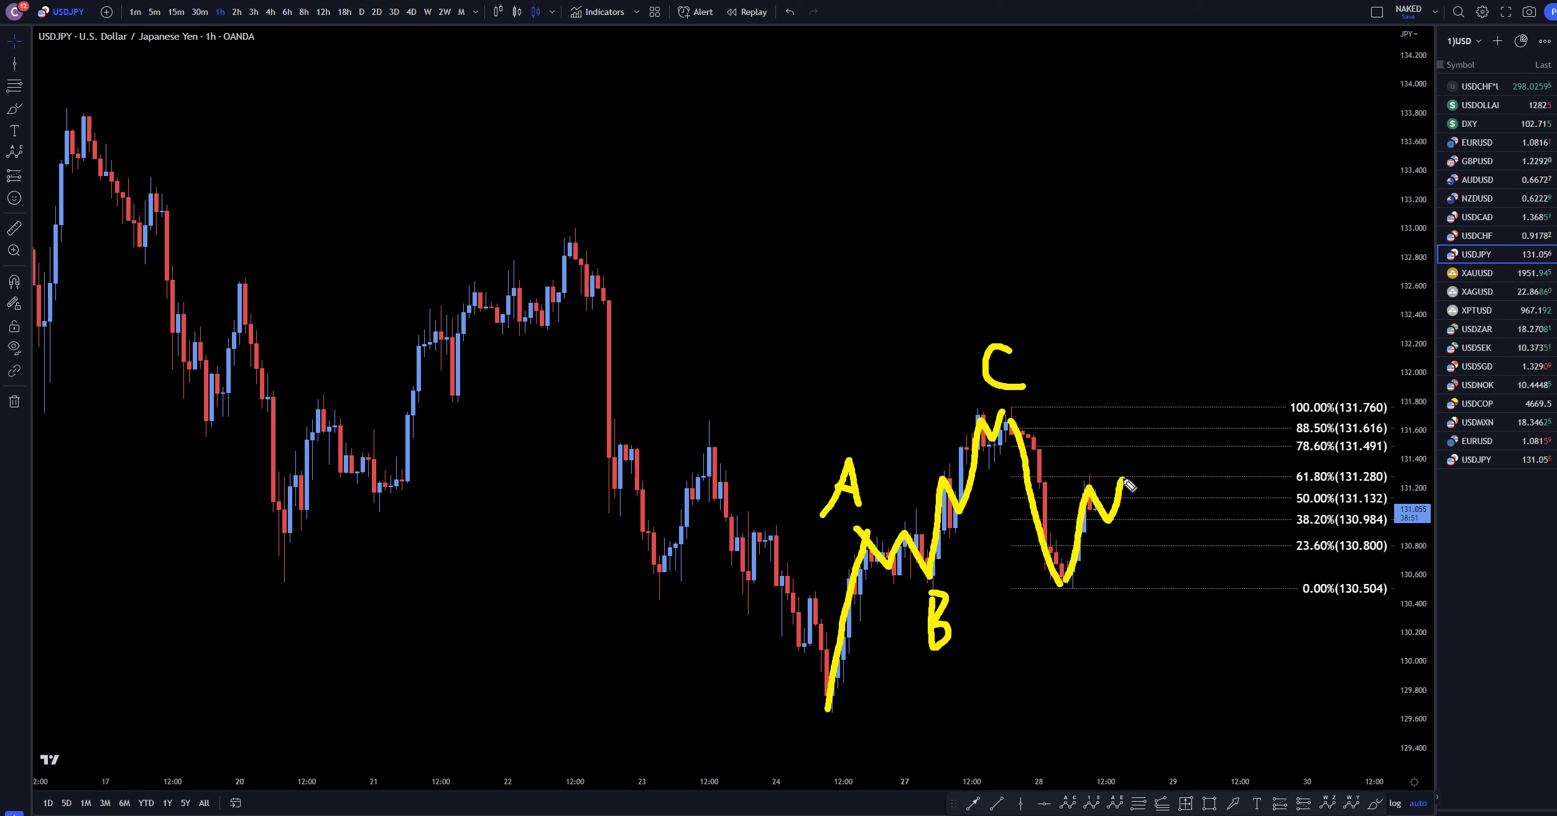
drag(985, 395, 1091, 407)
Underline the low near 0.00%, bracket the 88.5%–38.2% levels, and add the projected drop with arrows
drag(1049, 595, 1107, 586)
mouse_move(1305, 430)
mouse_down()
mouse_move(1284, 449)
mouse_move(1287, 514)
mouse_up()
drag(1127, 473, 1293, 811)
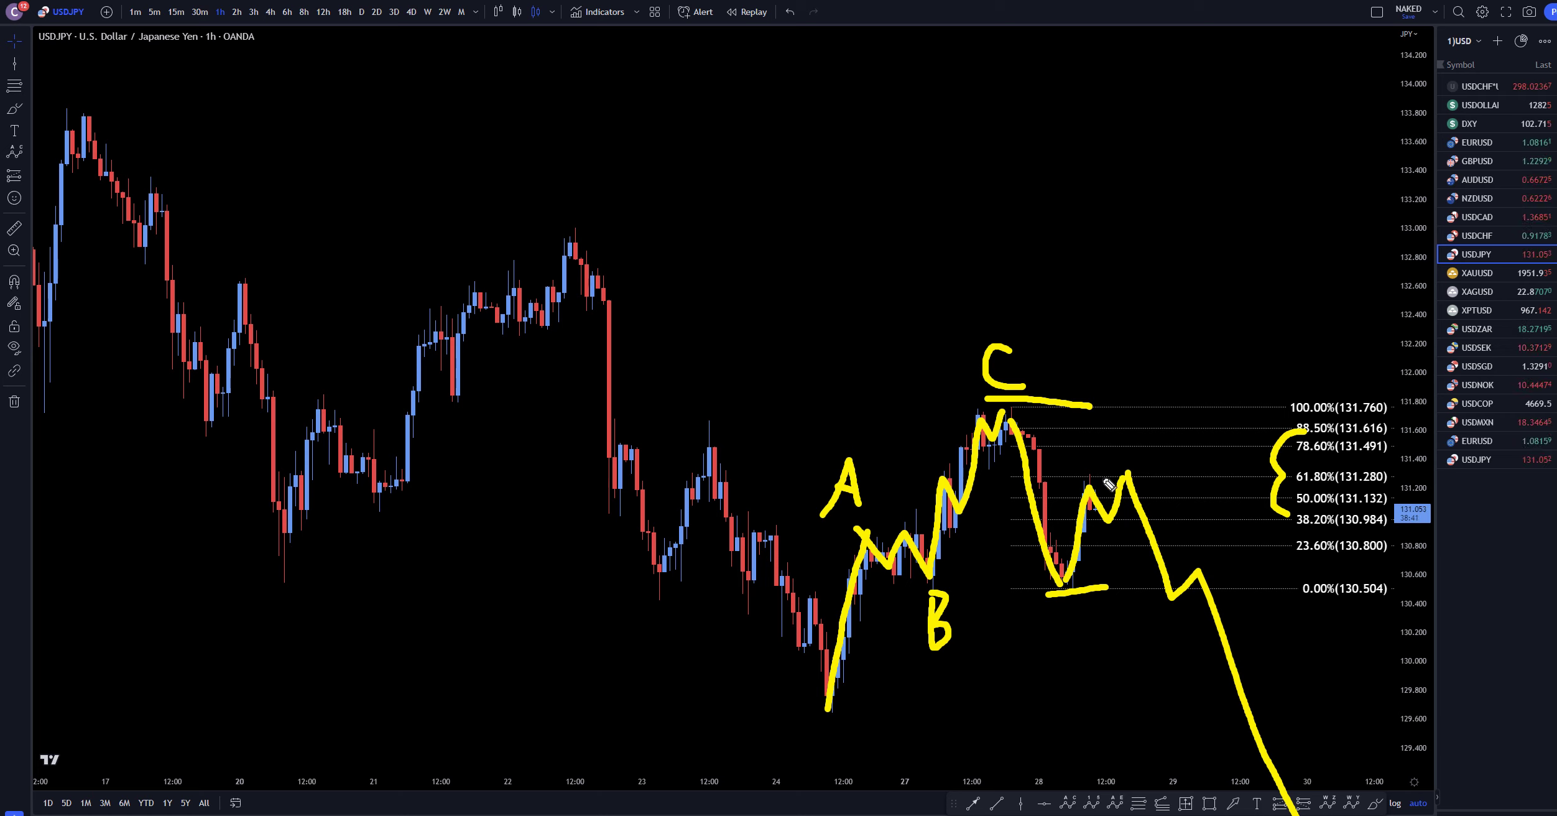
mouse_move(1189, 416)
mouse_down()
mouse_move(1161, 447)
mouse_move(1222, 449)
mouse_up()
click(1160, 426)
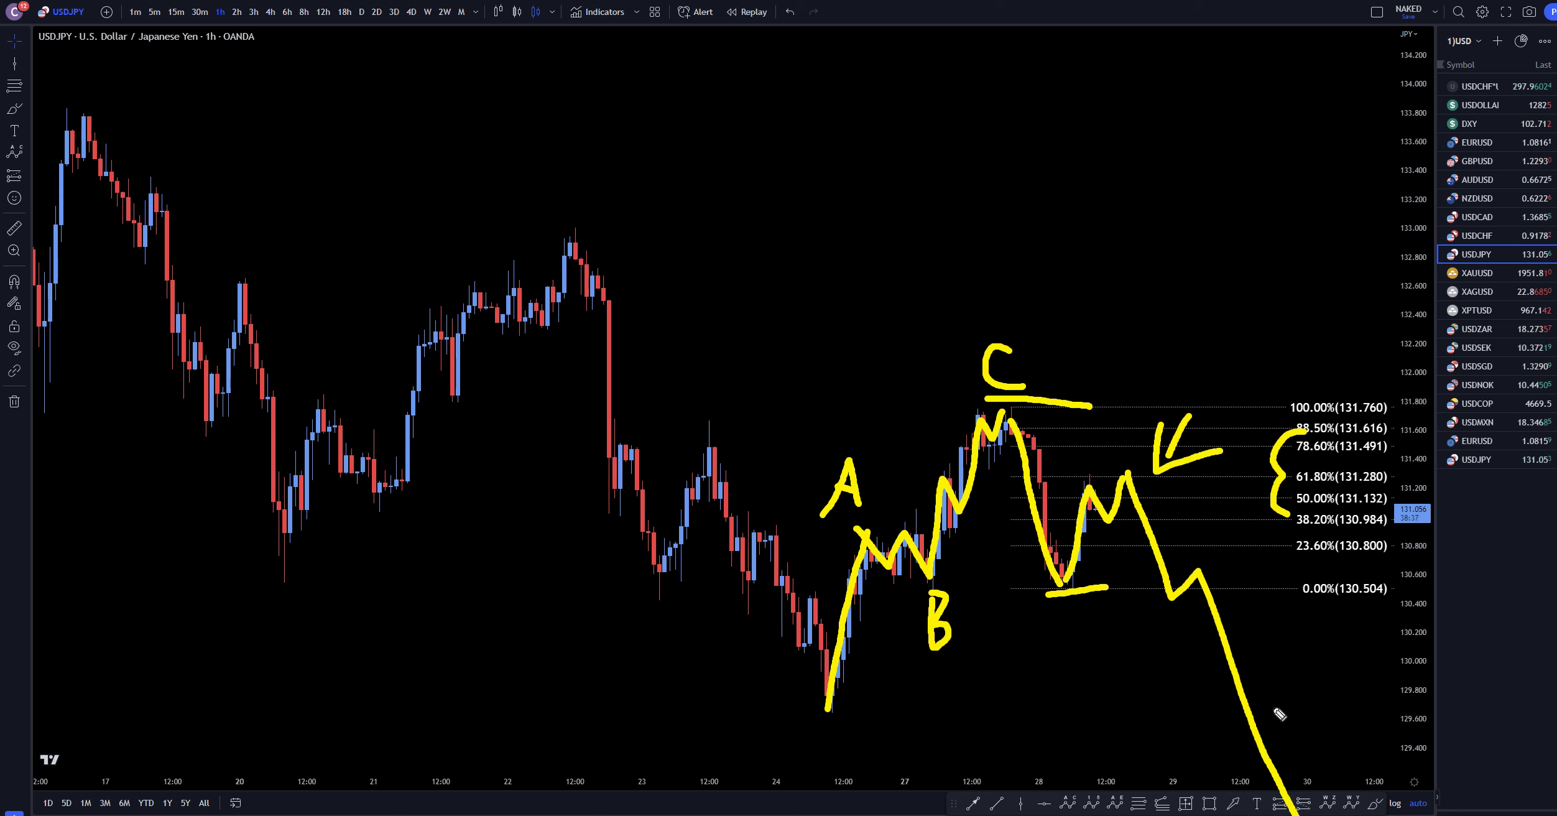
mouse_move(1246, 585)
mouse_down()
mouse_move(1289, 645)
mouse_move(1317, 590)
mouse_up()
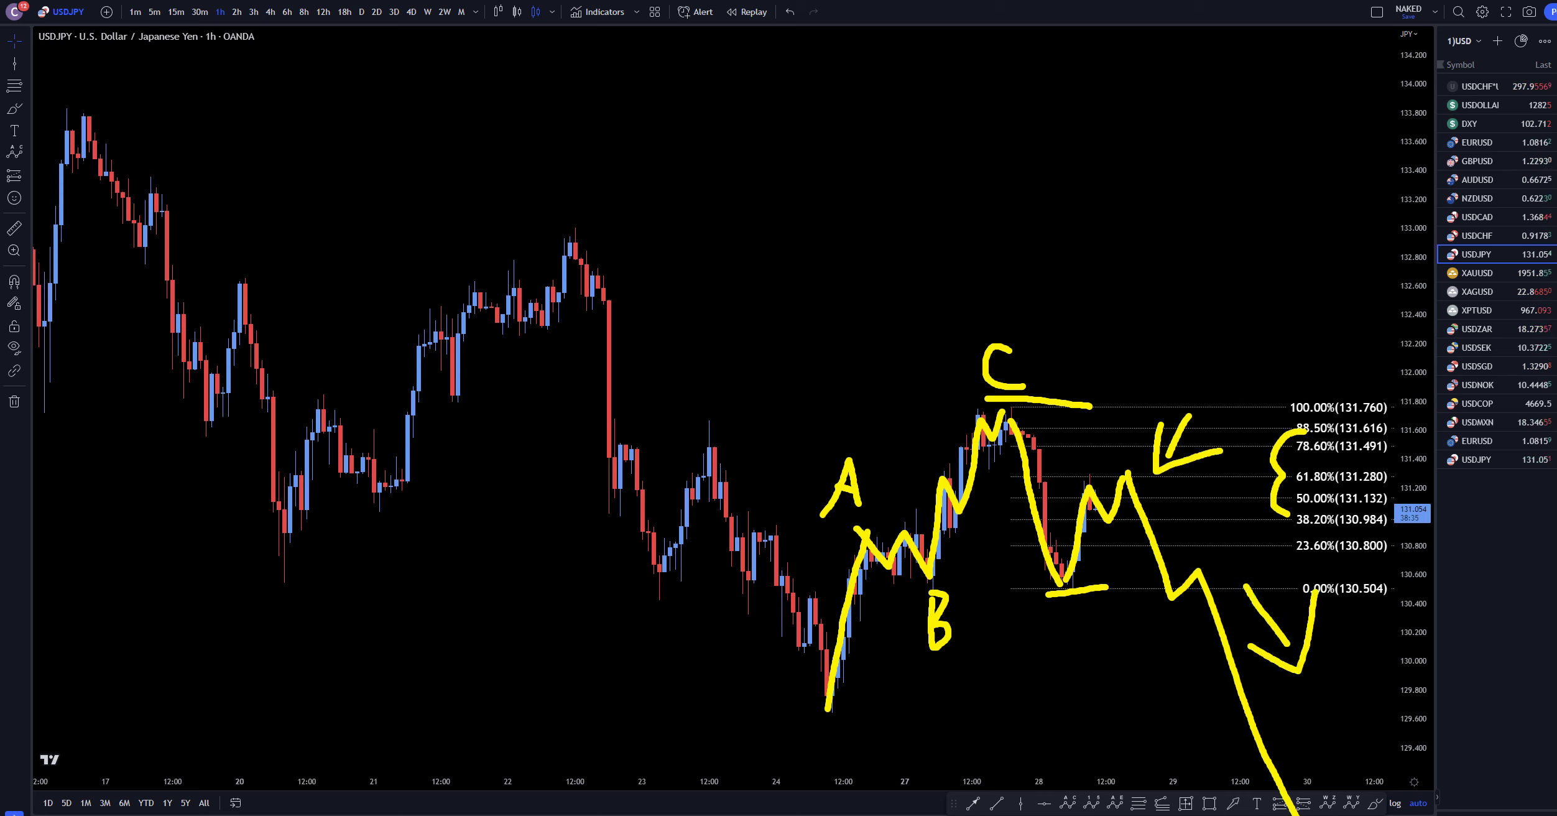